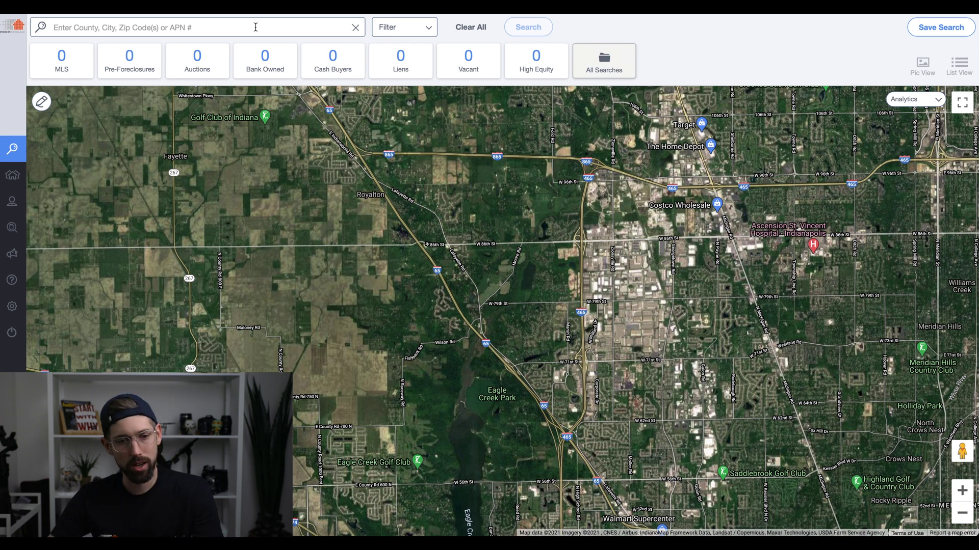
Load the recent search '46278, IN', returning 4113 unique properties
{"action": "left_click", "coordinate": [255, 27]}
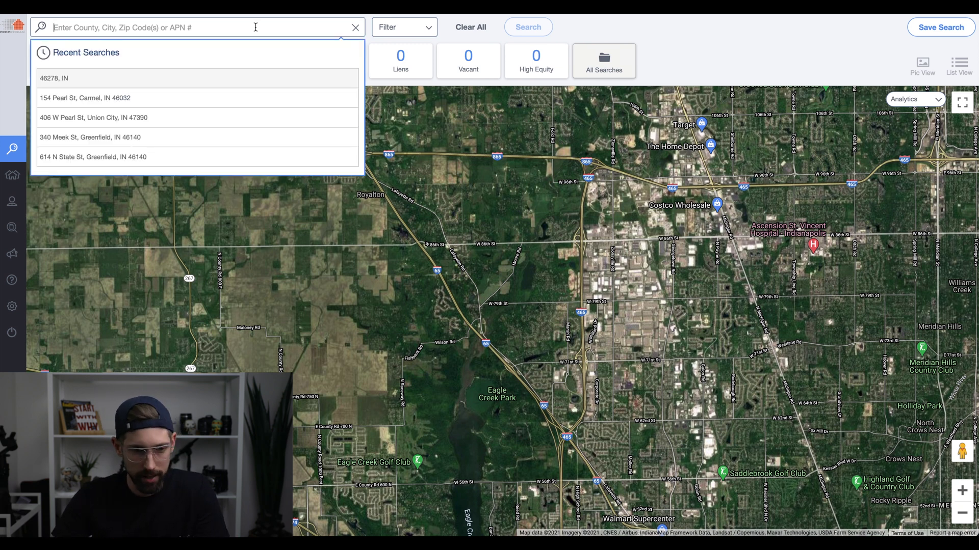
{"action": "left_click", "coordinate": [219, 82]}
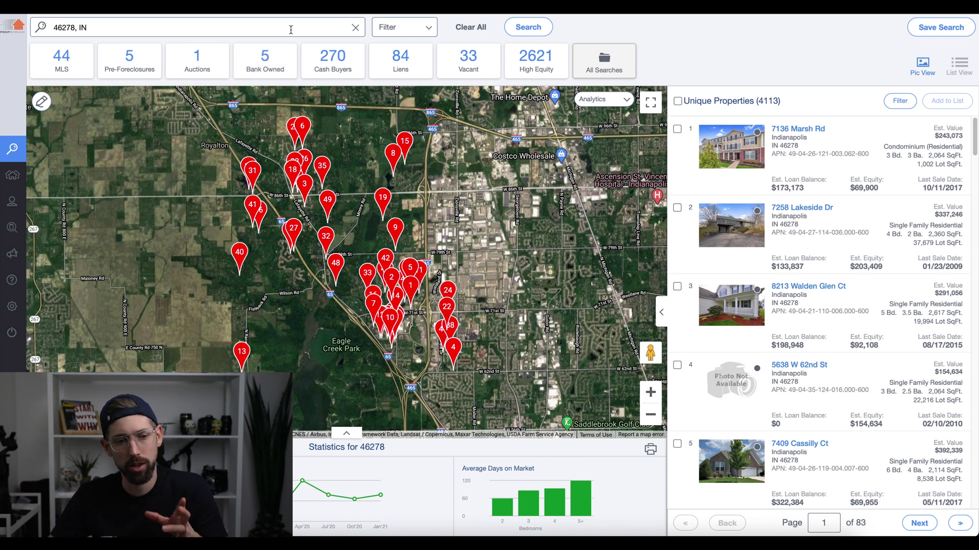
{"action": "left_click", "coordinate": [290, 29]}
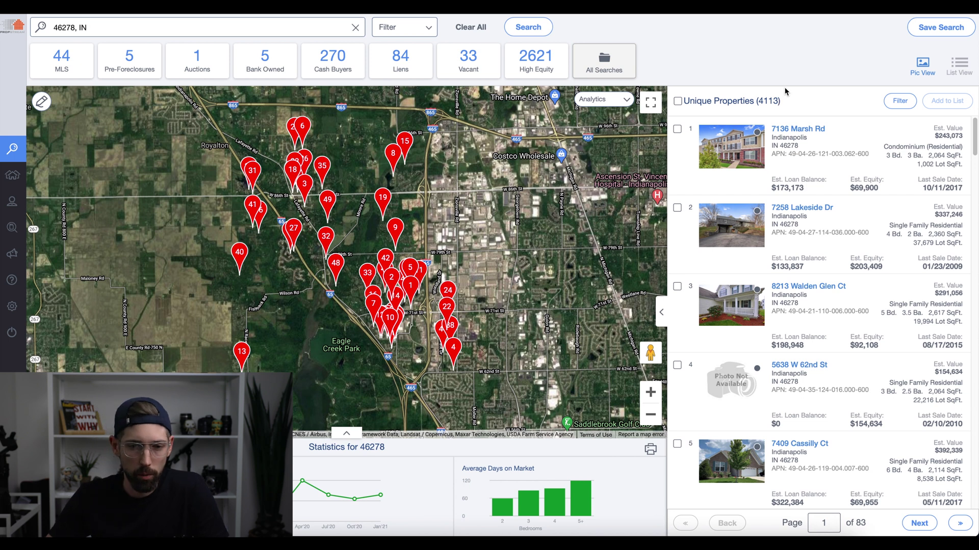
Filter the 46278 results to Occupancy Status Vacant and On Market No, leaving 33 properties
{"action": "left_click", "coordinate": [429, 31]}
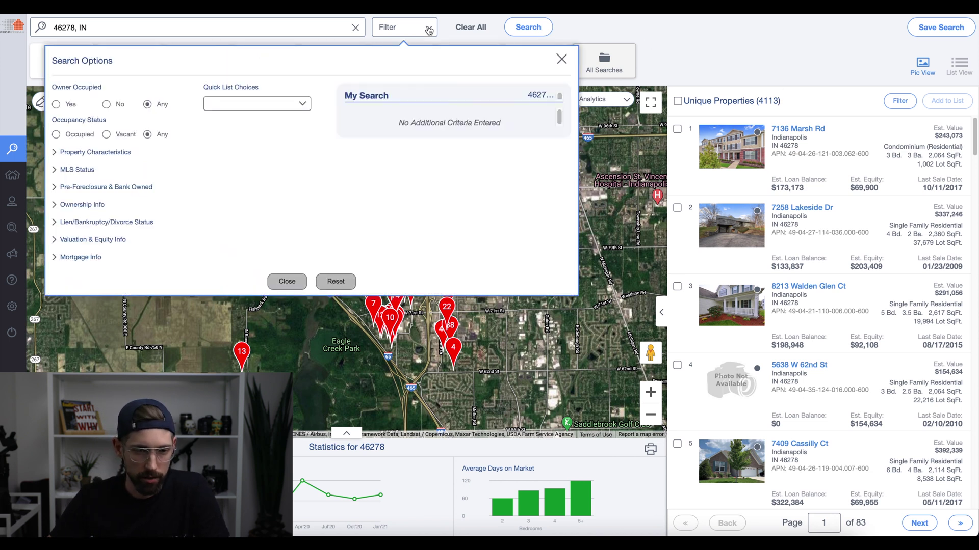
{"action": "left_click", "coordinate": [106, 135]}
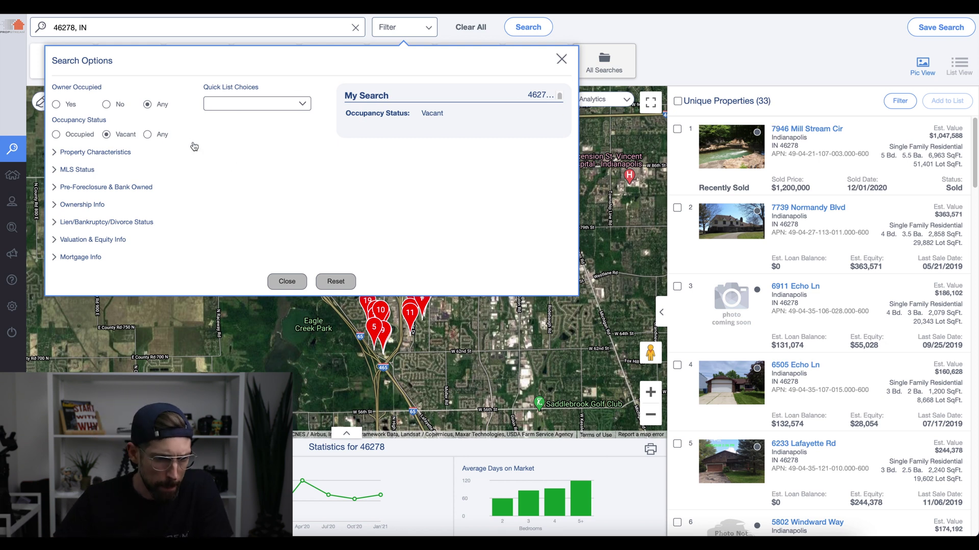
{"action": "left_click", "coordinate": [78, 173]}
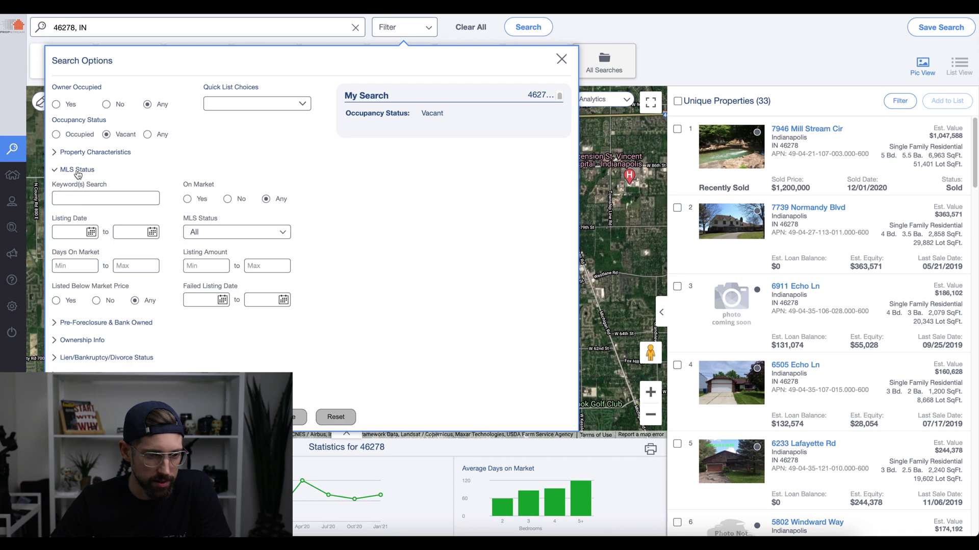
{"action": "left_click", "coordinate": [228, 200]}
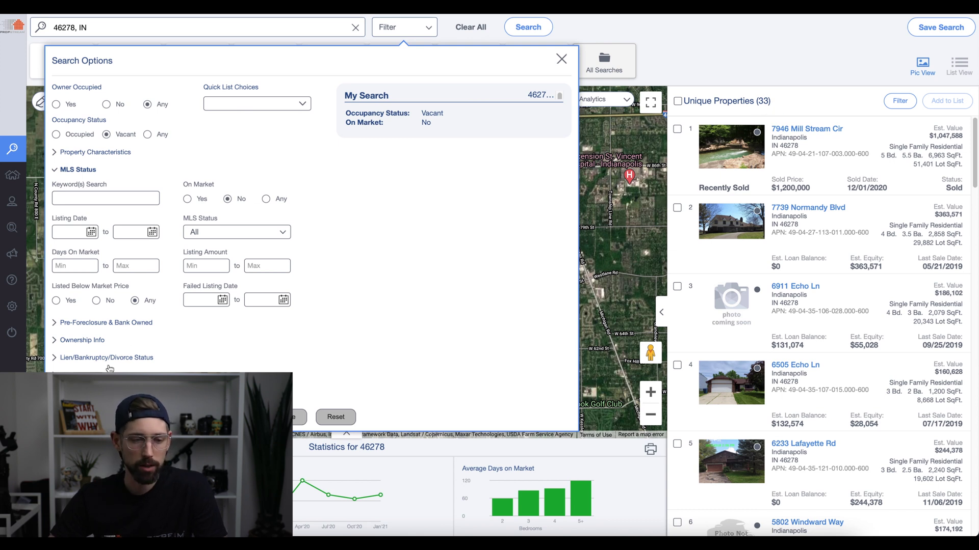
Set Estimated Equity % minimum to 50 and close the filters, leaving 25 results
{"action": "left_click", "coordinate": [92, 375]}
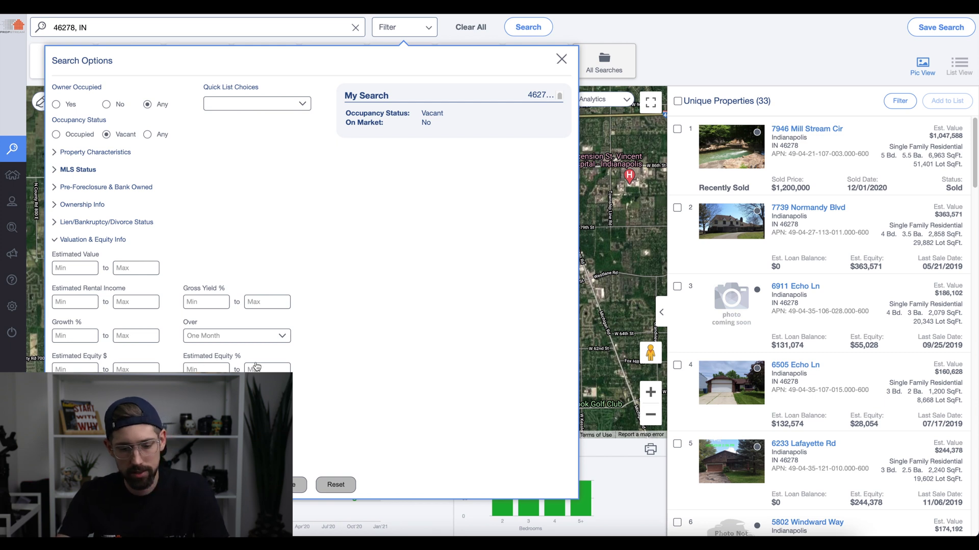
{"action": "type", "text": "50"}
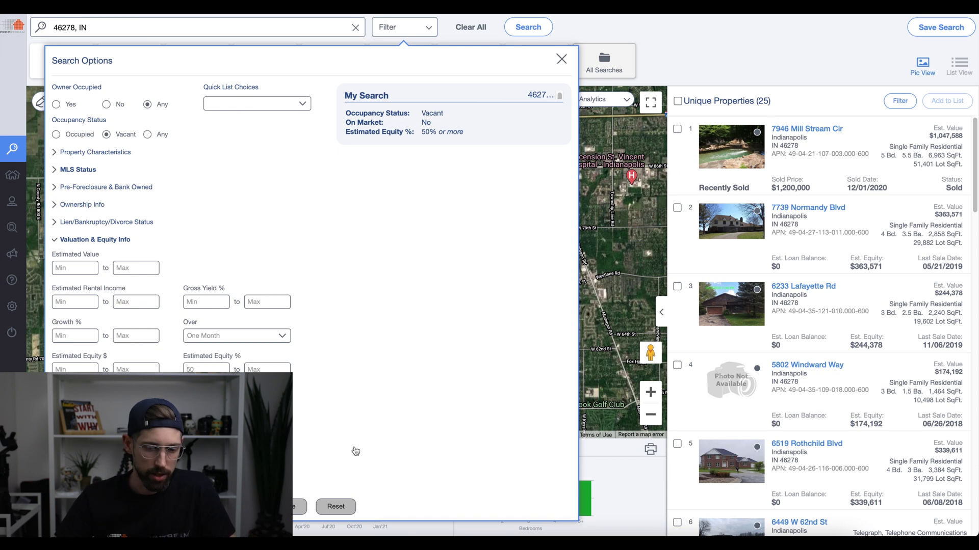
{"action": "left_click", "coordinate": [294, 512]}
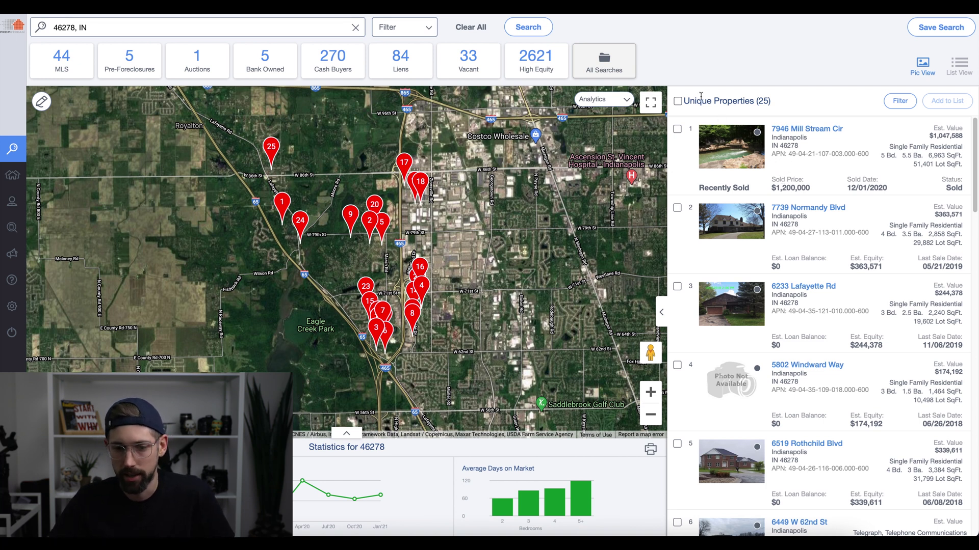
Select all 25 results and open 7739 Normandy Blvd's details, viewing its $338,000 cash sale
{"action": "left_click", "coordinate": [678, 101]}
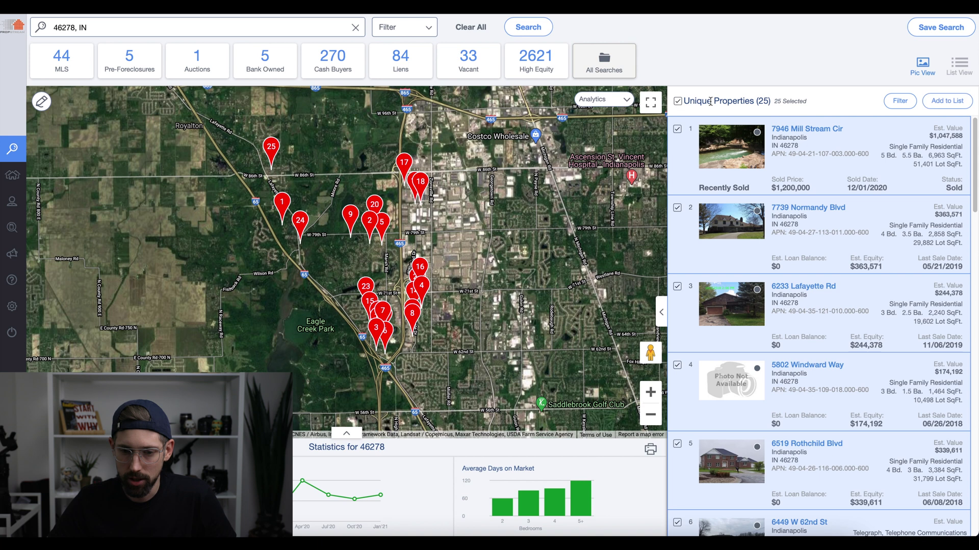
{"action": "left_click", "coordinate": [815, 211]}
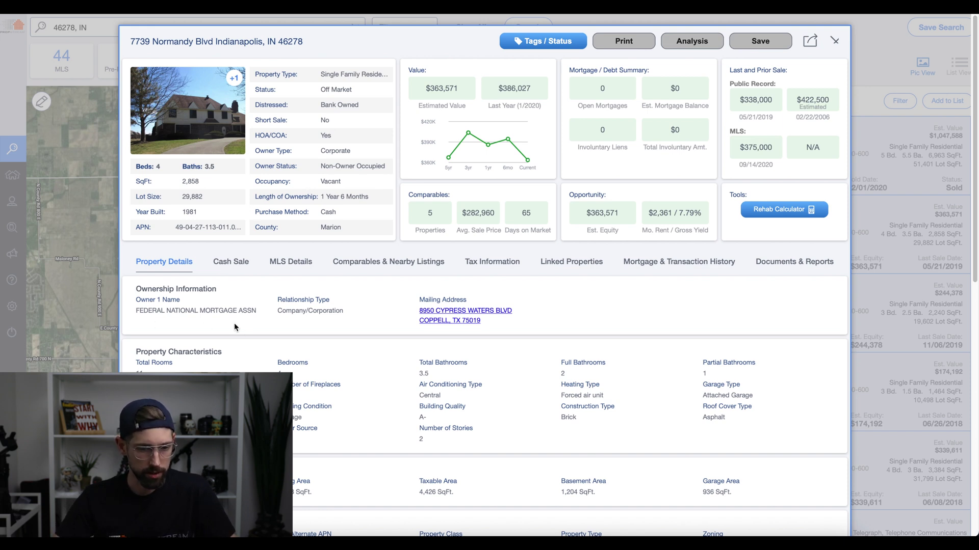
{"action": "scroll", "coordinate": [234, 326], "scroll_direction": "down", "scroll_amount": 3}
{"action": "scroll", "coordinate": [279, 371], "scroll_direction": "down", "scroll_amount": 1}
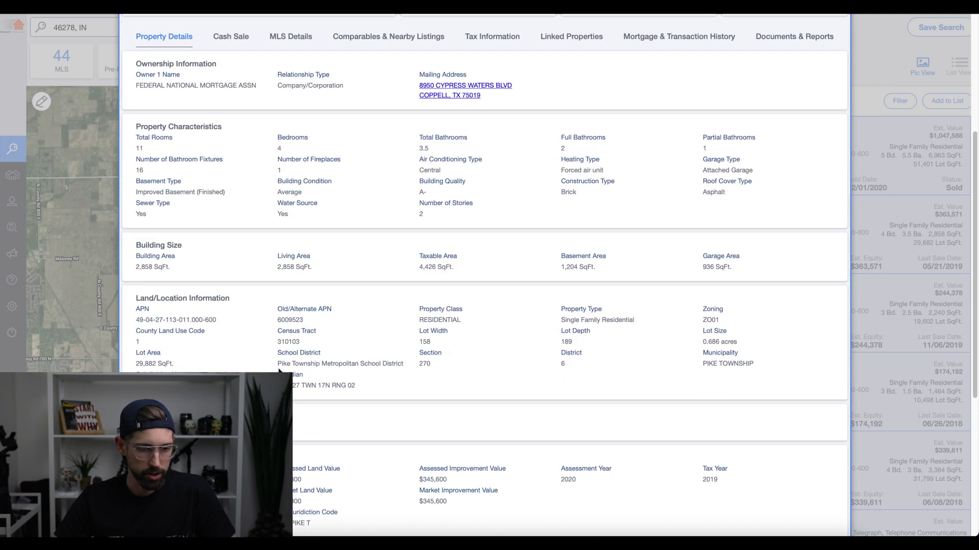
{"action": "scroll", "coordinate": [174, 331], "scroll_direction": "down", "scroll_amount": 1}
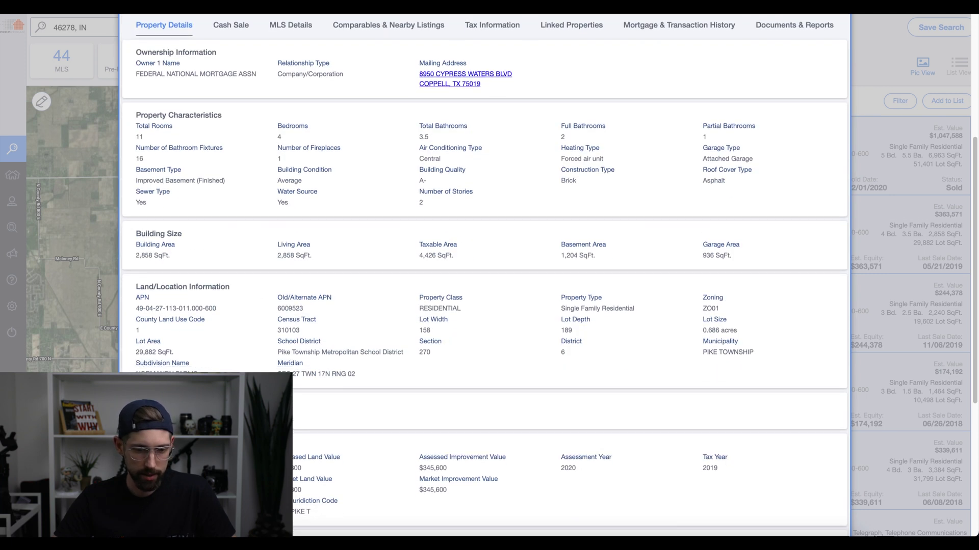
{"action": "scroll", "coordinate": [484, 275], "scroll_direction": "down", "scroll_amount": 3}
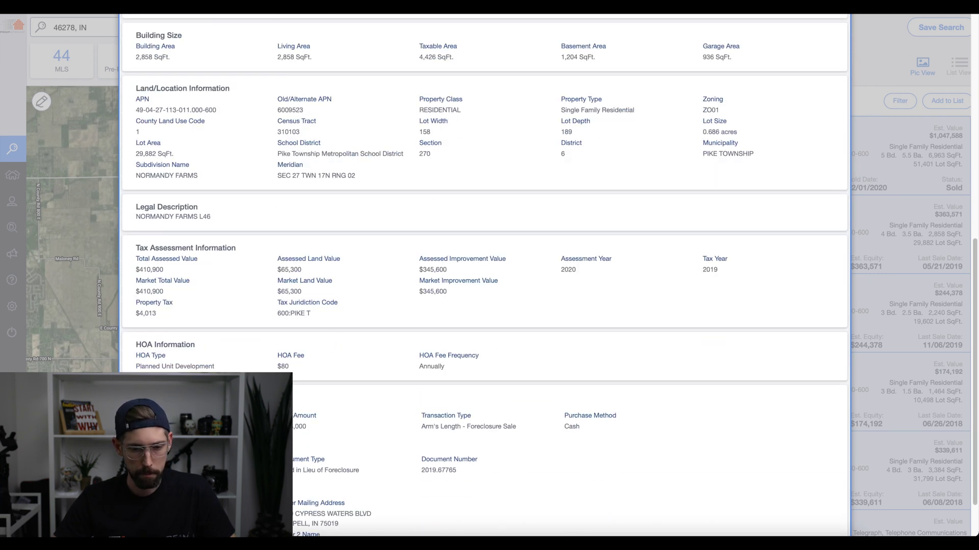
{"action": "scroll", "coordinate": [484, 275], "scroll_direction": "up", "scroll_amount": 7}
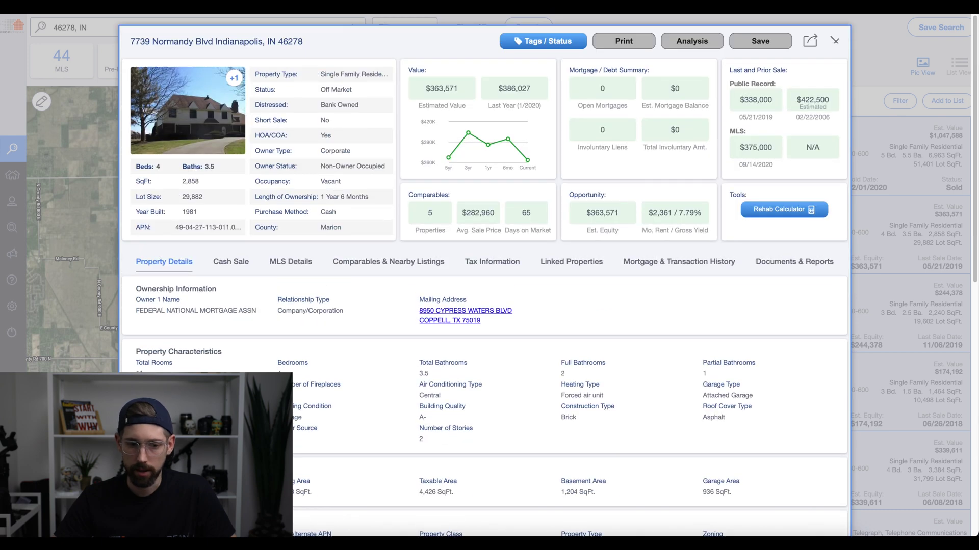
{"action": "left_click", "coordinate": [237, 262]}
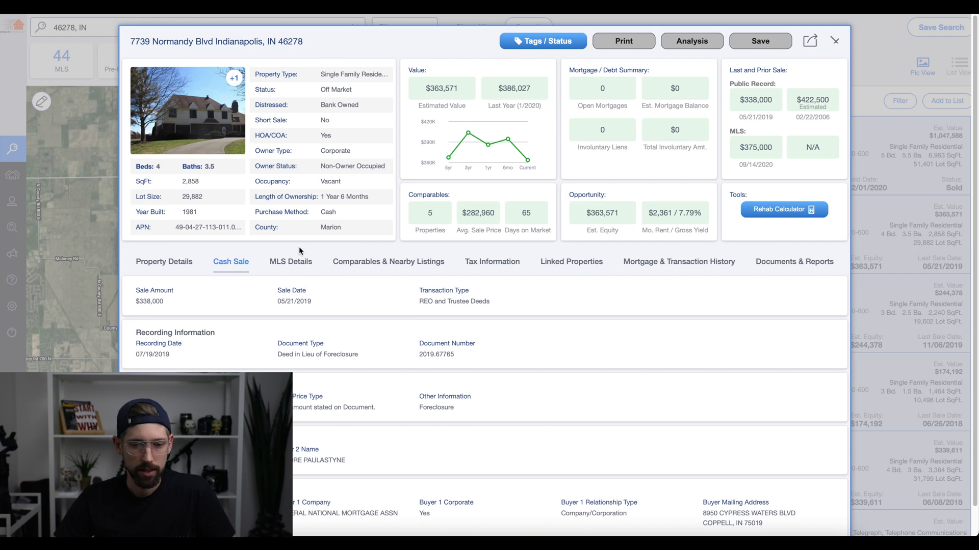
Check the MLS details, highlighting the SOLD status, and view the $4,013 2020 tax information
{"action": "left_click", "coordinate": [299, 265]}
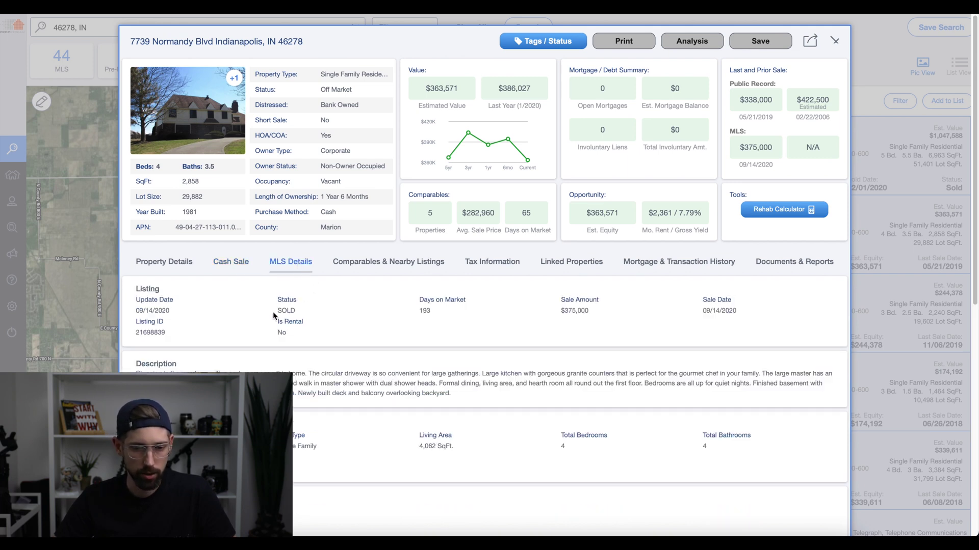
{"action": "left_click_drag", "start_coordinate": [274, 312], "coordinate": [324, 312]}
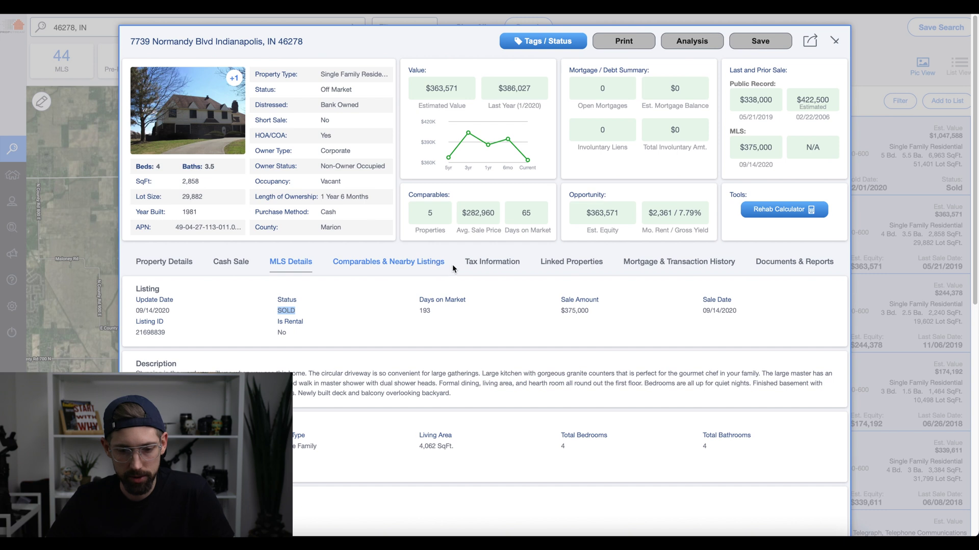
{"action": "left_click", "coordinate": [497, 267]}
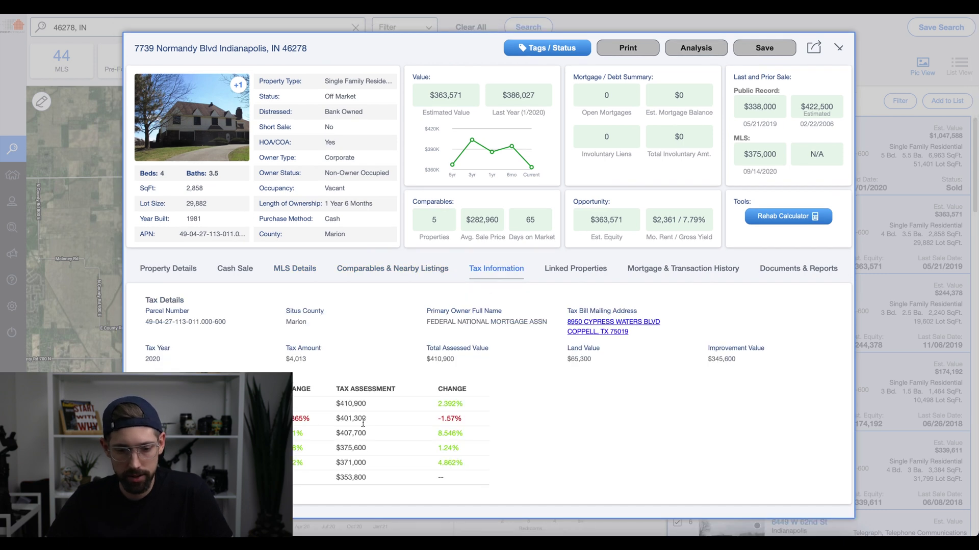
Scroll through the comparables: 5 MLS-sold comps averaging $379,000 and 59 days on market
{"action": "left_click", "coordinate": [402, 273]}
{"action": "scroll", "coordinate": [382, 271], "scroll_direction": "down", "scroll_amount": 5}
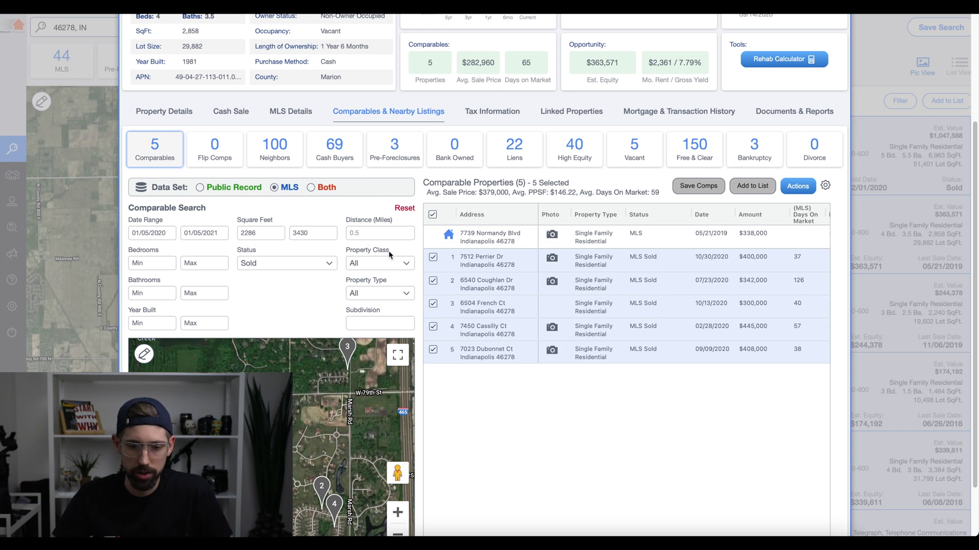
{"action": "scroll", "coordinate": [389, 245], "scroll_direction": "down", "scroll_amount": 2}
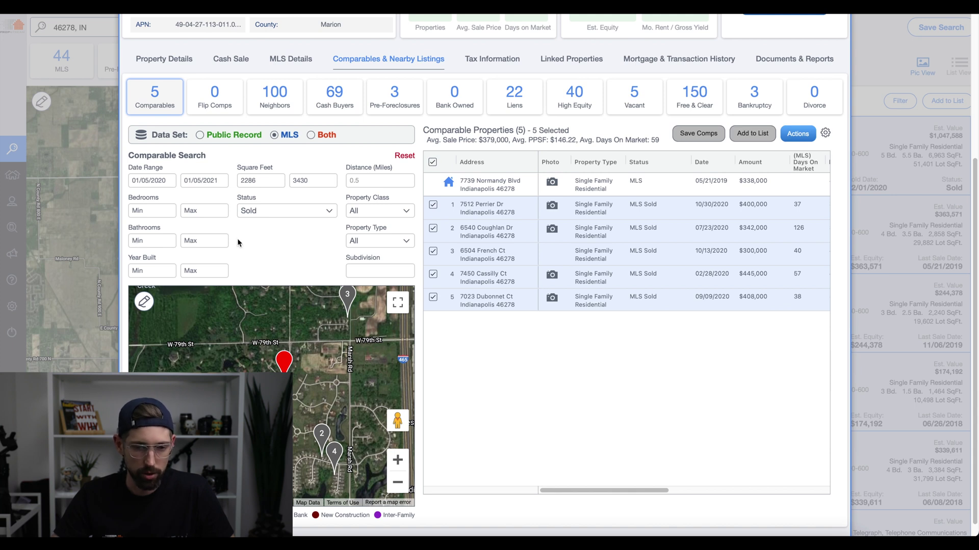
{"action": "scroll", "coordinate": [391, 217], "scroll_direction": "up", "scroll_amount": 4}
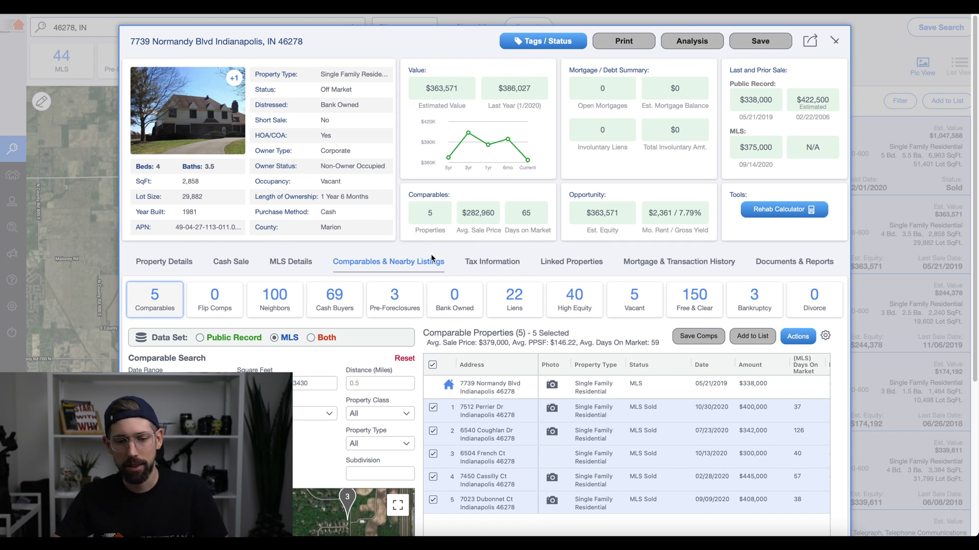
Scroll the owner's linked properties table, then view the four recorded deeds in the transaction history
{"action": "left_click", "coordinate": [563, 267]}
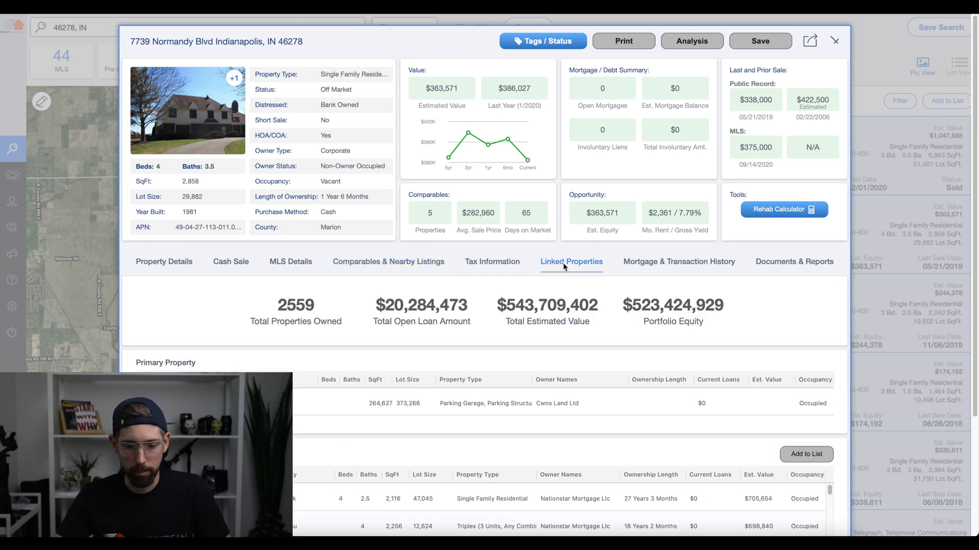
{"action": "scroll", "coordinate": [528, 343], "scroll_direction": "down", "scroll_amount": 2}
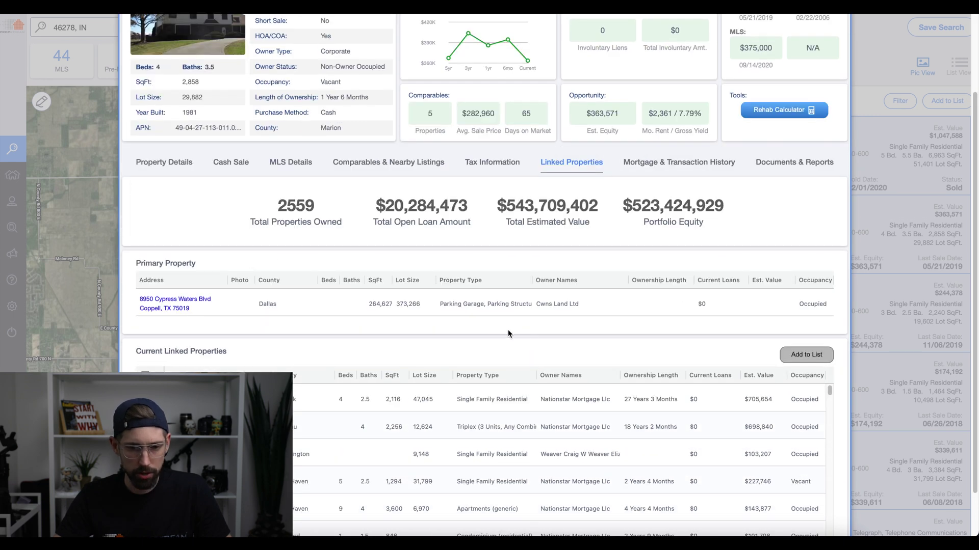
{"action": "scroll", "coordinate": [387, 279], "scroll_direction": "down", "scroll_amount": 1}
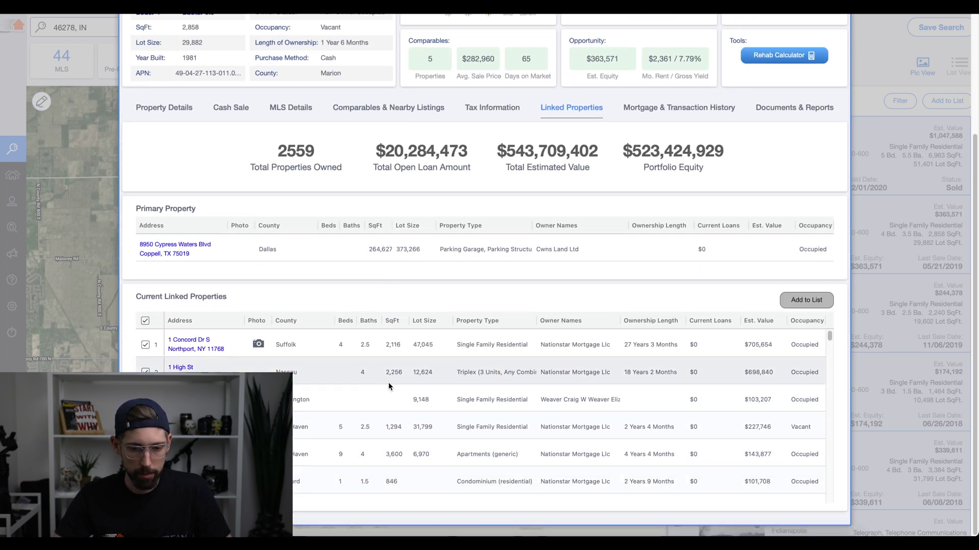
{"action": "scroll", "coordinate": [389, 382], "scroll_direction": "down", "scroll_amount": 5}
{"action": "scroll", "coordinate": [389, 386], "scroll_direction": "down", "scroll_amount": 8}
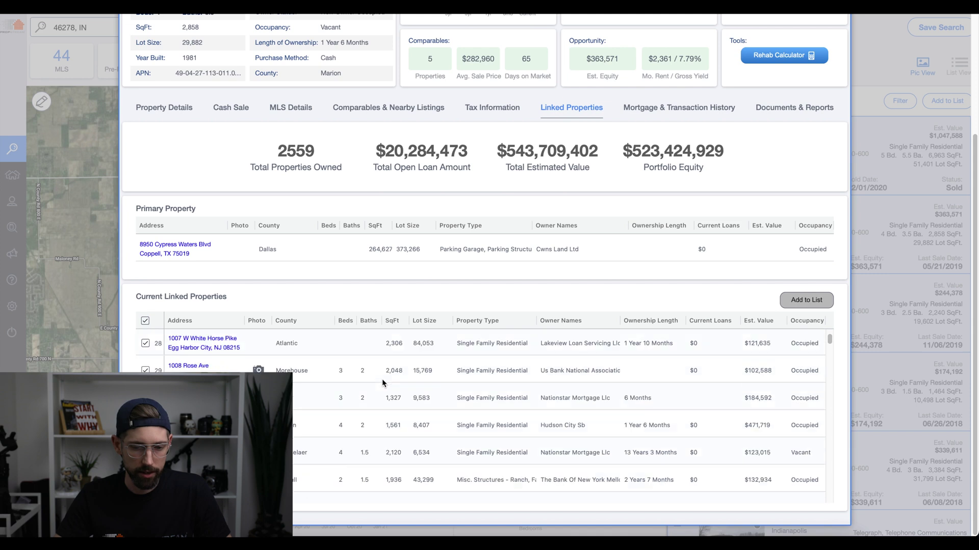
{"action": "scroll", "coordinate": [379, 384], "scroll_direction": "down", "scroll_amount": 3}
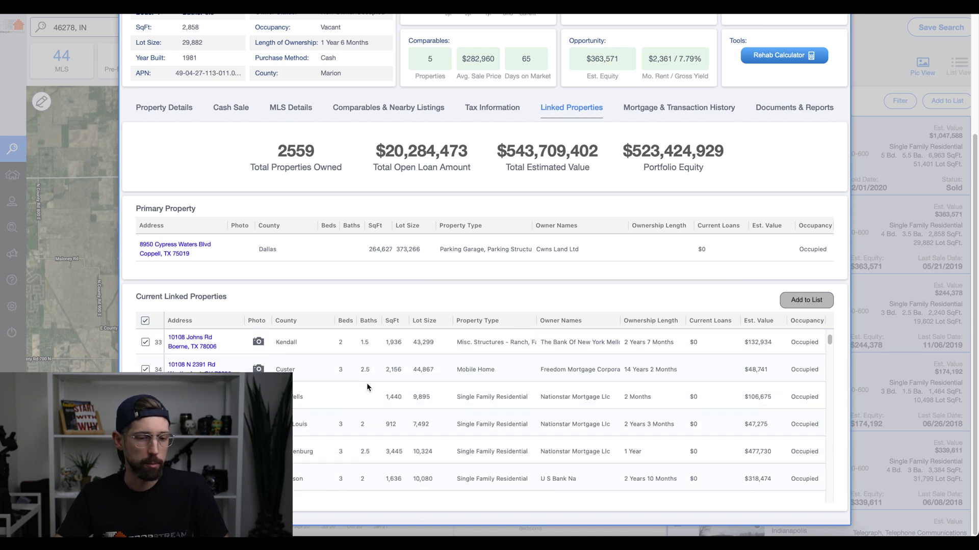
{"action": "scroll", "coordinate": [364, 393], "scroll_direction": "up", "scroll_amount": 2}
{"action": "scroll", "coordinate": [363, 391], "scroll_direction": "up", "scroll_amount": 10}
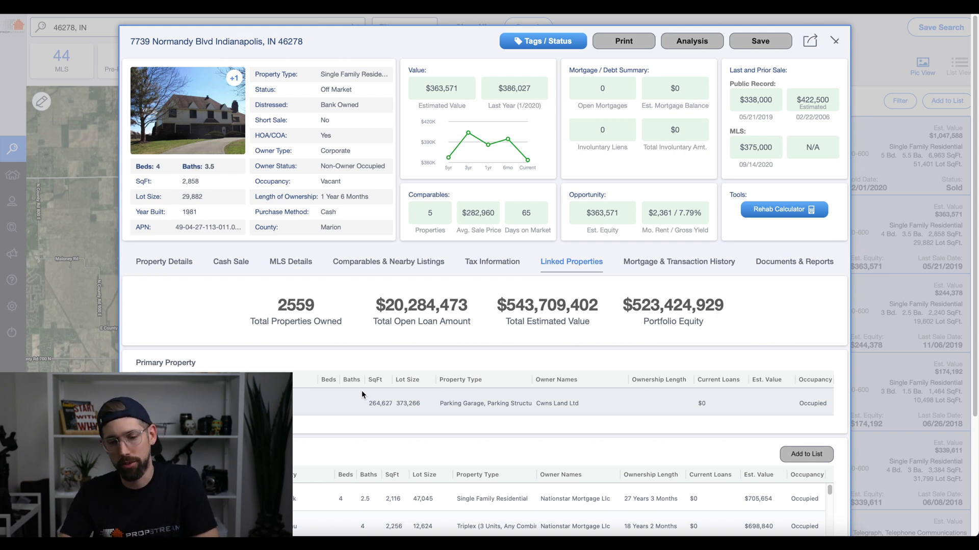
{"action": "scroll", "coordinate": [360, 390], "scroll_direction": "down", "scroll_amount": 5}
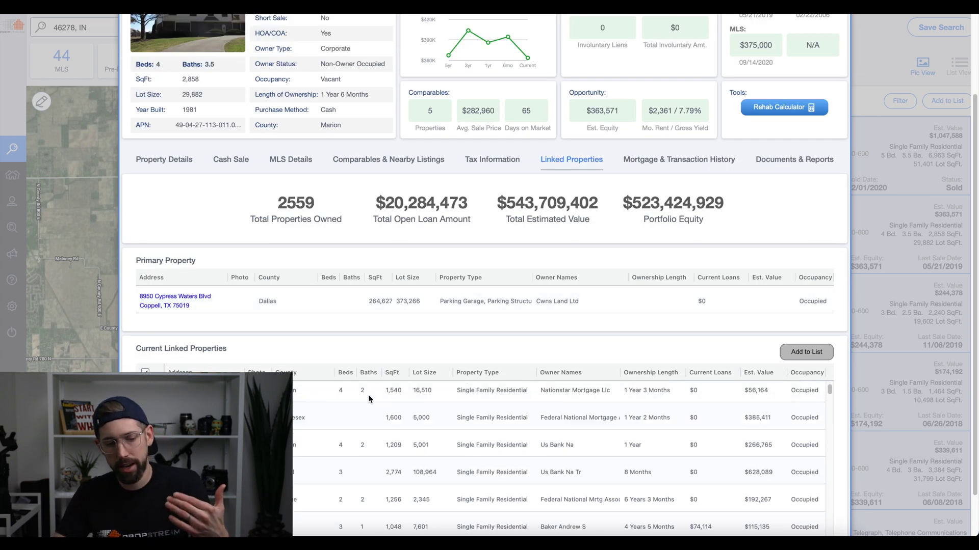
{"action": "scroll", "coordinate": [368, 395], "scroll_direction": "down", "scroll_amount": 4}
{"action": "scroll", "coordinate": [445, 300], "scroll_direction": "up", "scroll_amount": 4}
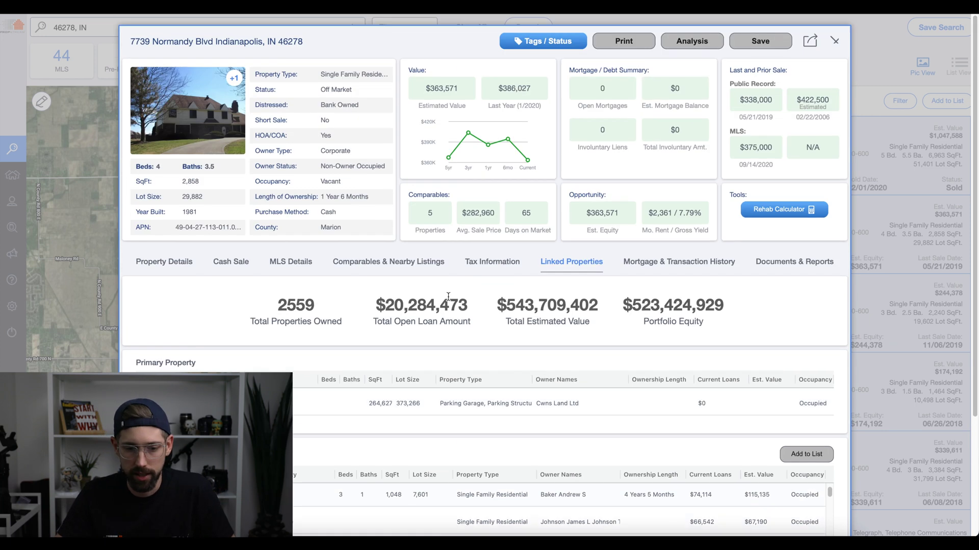
{"action": "left_click", "coordinate": [684, 264]}
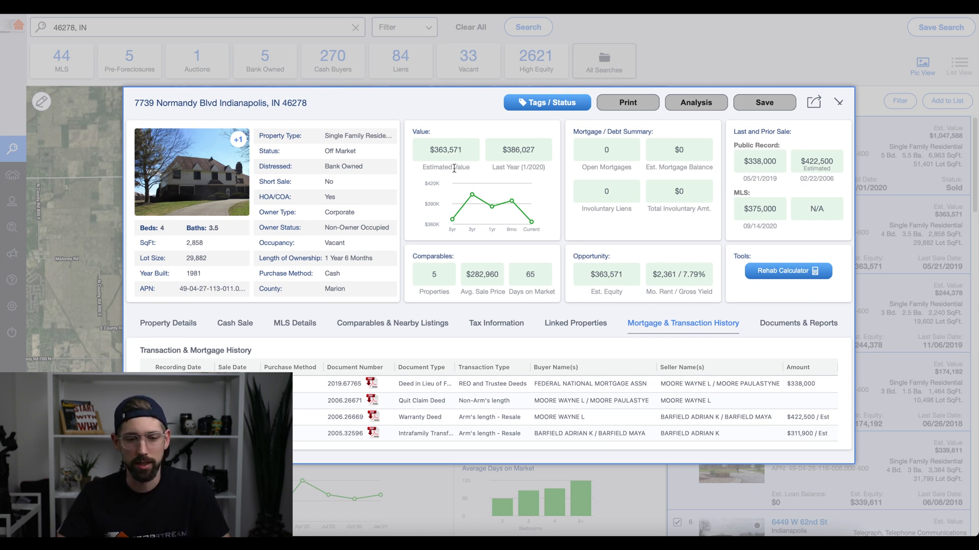
{"action": "left_click", "coordinate": [388, 326]}
{"action": "scroll", "coordinate": [380, 316], "scroll_direction": "down", "scroll_amount": 3}
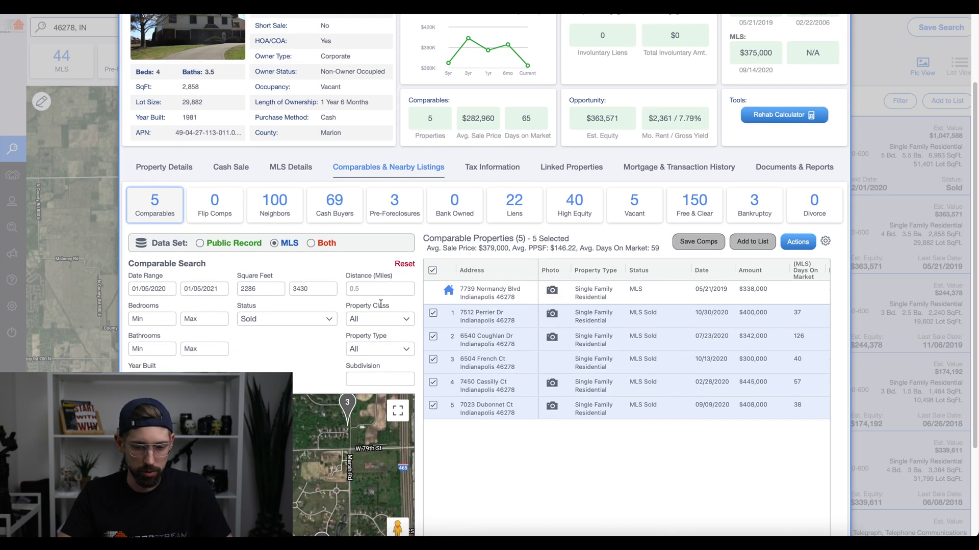
{"action": "scroll", "coordinate": [381, 304], "scroll_direction": "up", "scroll_amount": 3}
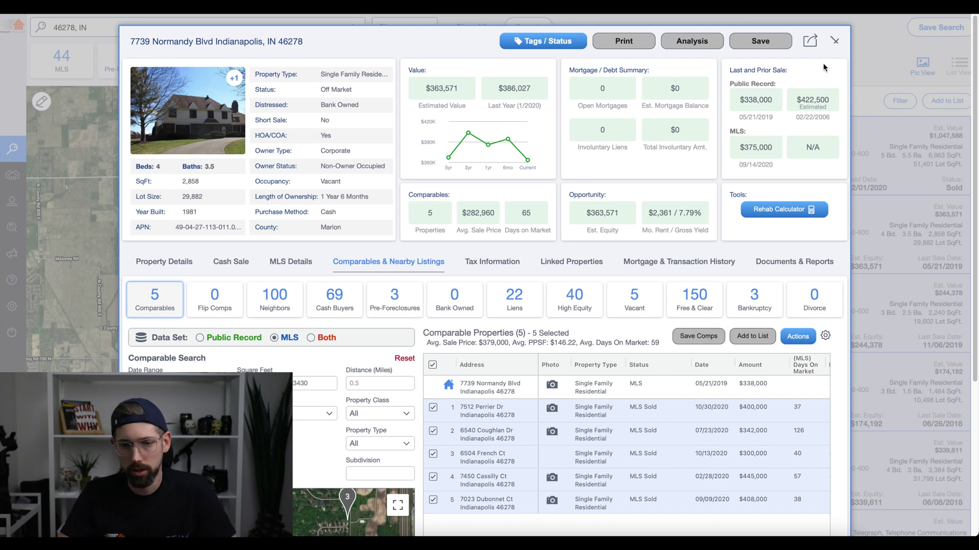
{"action": "left_click", "coordinate": [837, 42]}
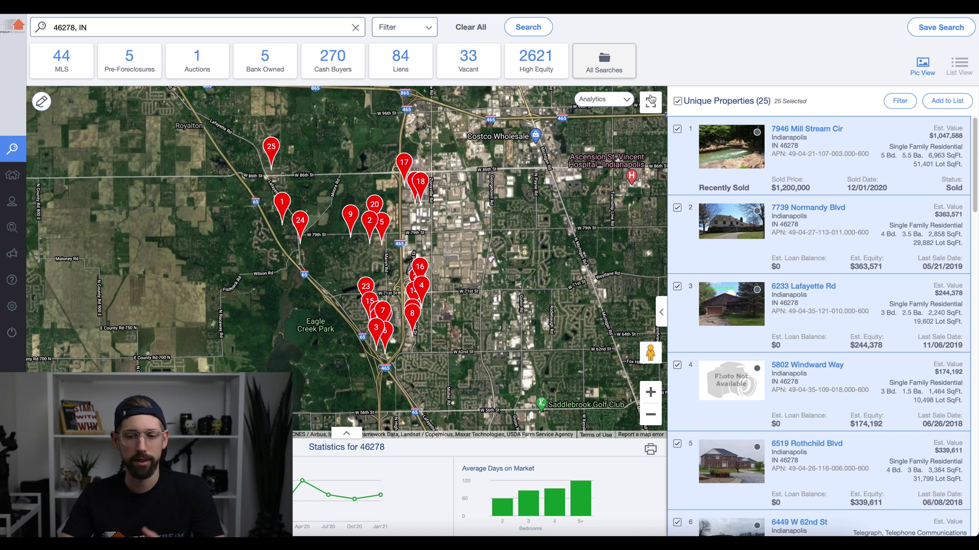
Add the 25 selected properties to a newly created marketing list named 'Youtube Z'
{"action": "left_click", "coordinate": [947, 101]}
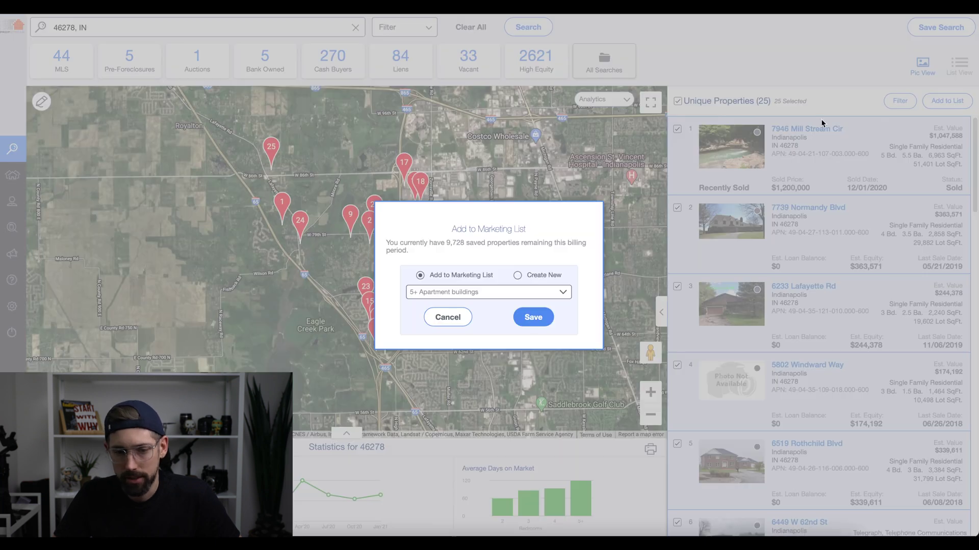
{"action": "left_click", "coordinate": [518, 275]}
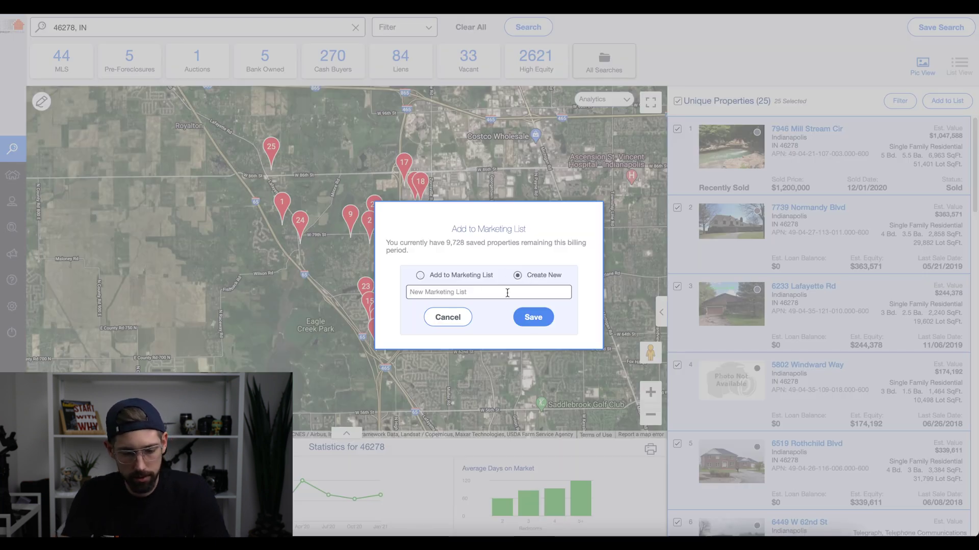
{"action": "type", "text": "Youtube Z"}
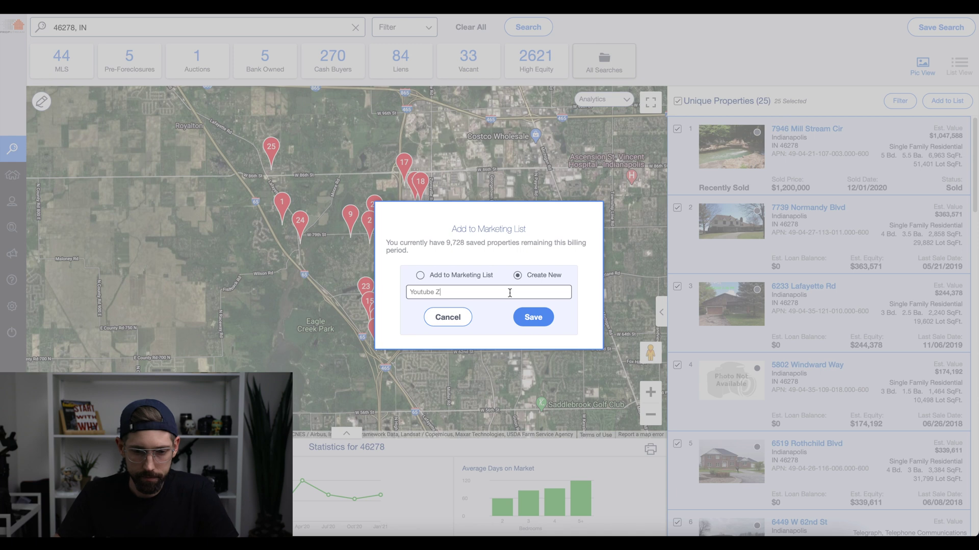
{"action": "left_click", "coordinate": [536, 322]}
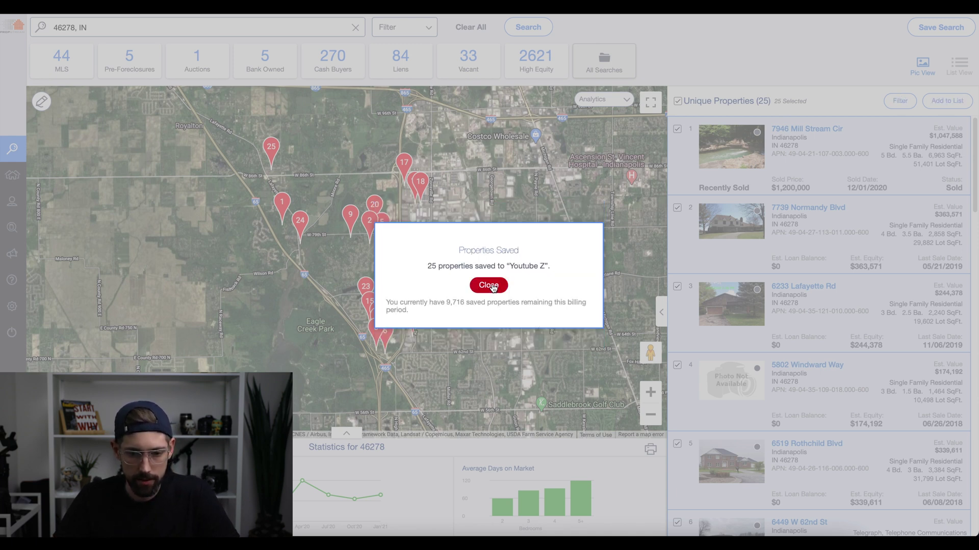
{"action": "left_click", "coordinate": [493, 288]}
{"action": "mouse_move", "coordinate": [14, 150]}
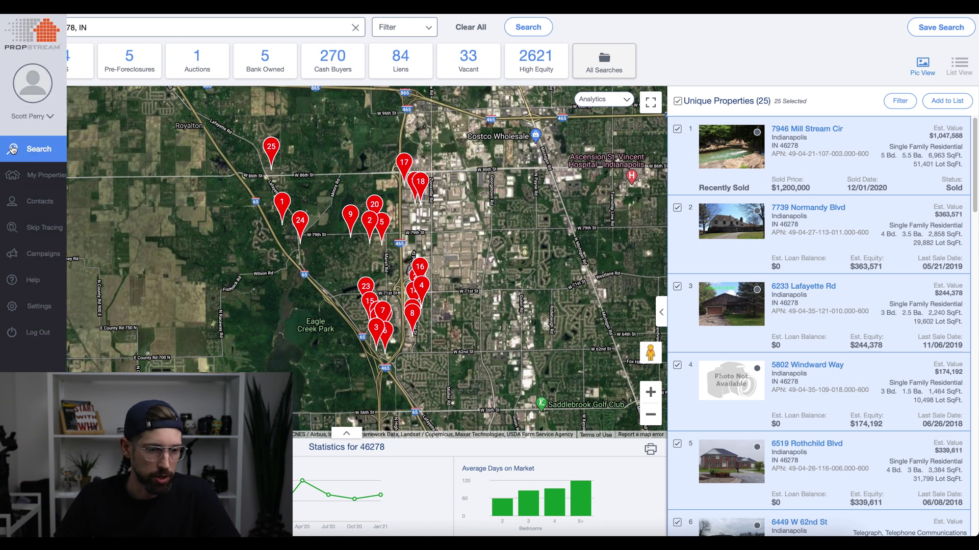
Open the 'Youtube Z (25)' list from My Properties' Marketing Lists panel
{"action": "left_click", "coordinate": [36, 179]}
{"action": "right_click", "coordinate": [36, 176]}
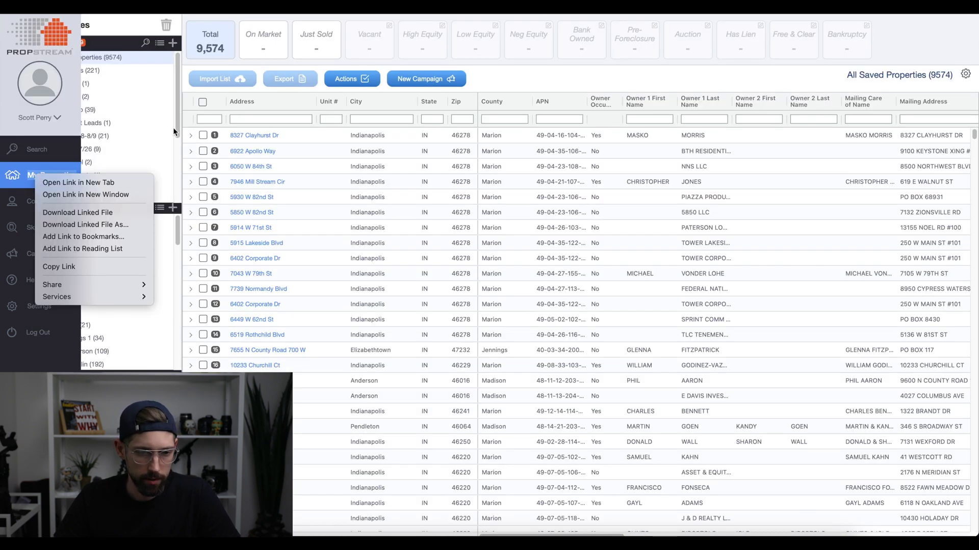
{"action": "left_click", "coordinate": [178, 131]}
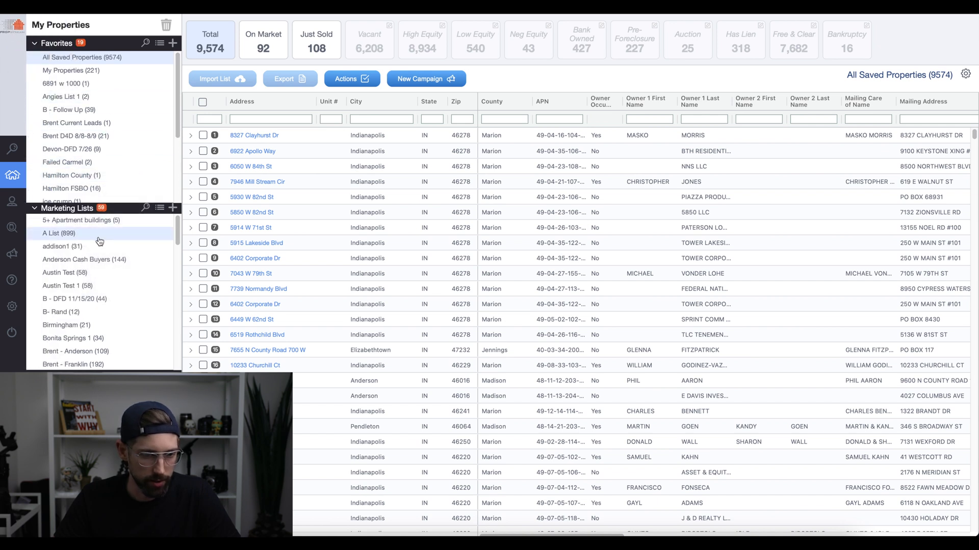
{"action": "scroll", "coordinate": [104, 270], "scroll_direction": "down", "scroll_amount": 10}
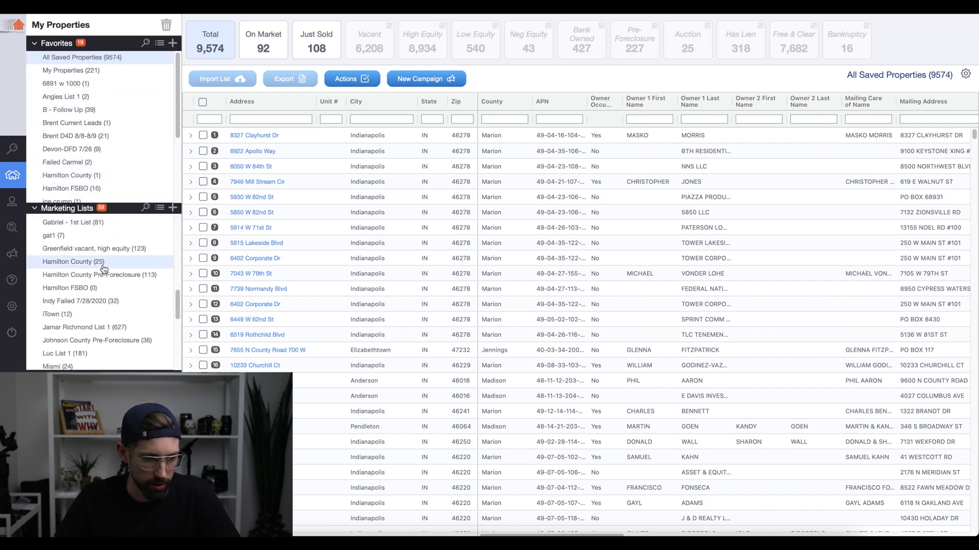
{"action": "scroll", "coordinate": [104, 270], "scroll_direction": "down", "scroll_amount": 3}
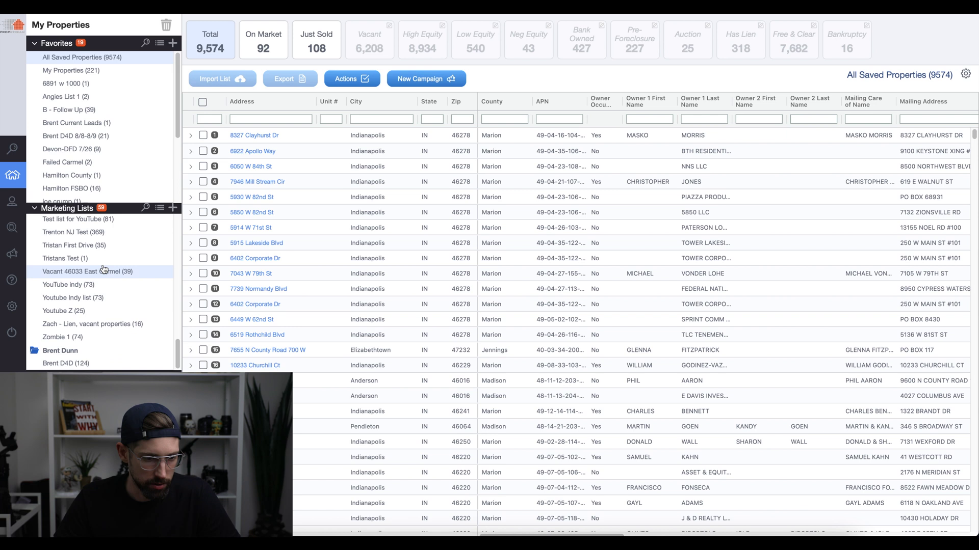
{"action": "left_click", "coordinate": [85, 316]}
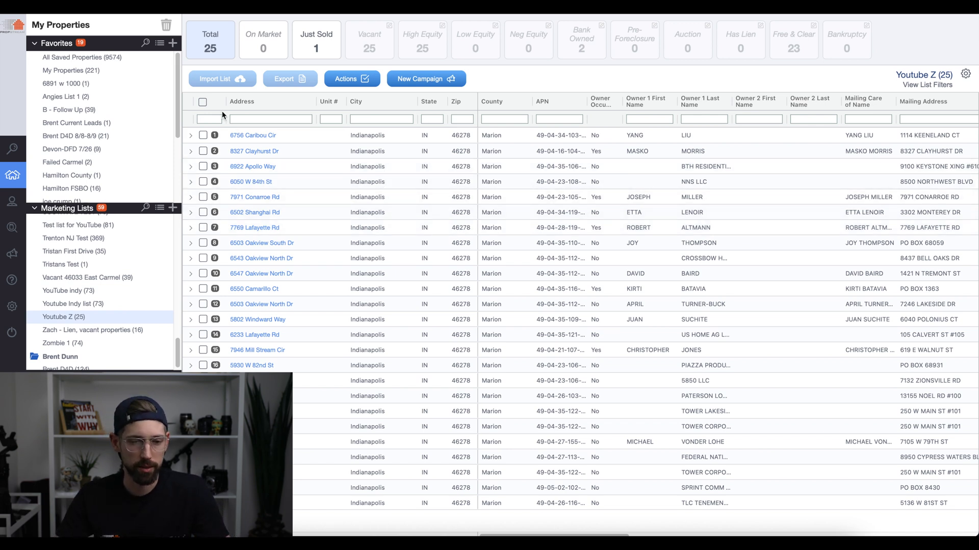
Select all 25 Youtube Z properties and start a postcard campaign for them
{"action": "left_click", "coordinate": [203, 102]}
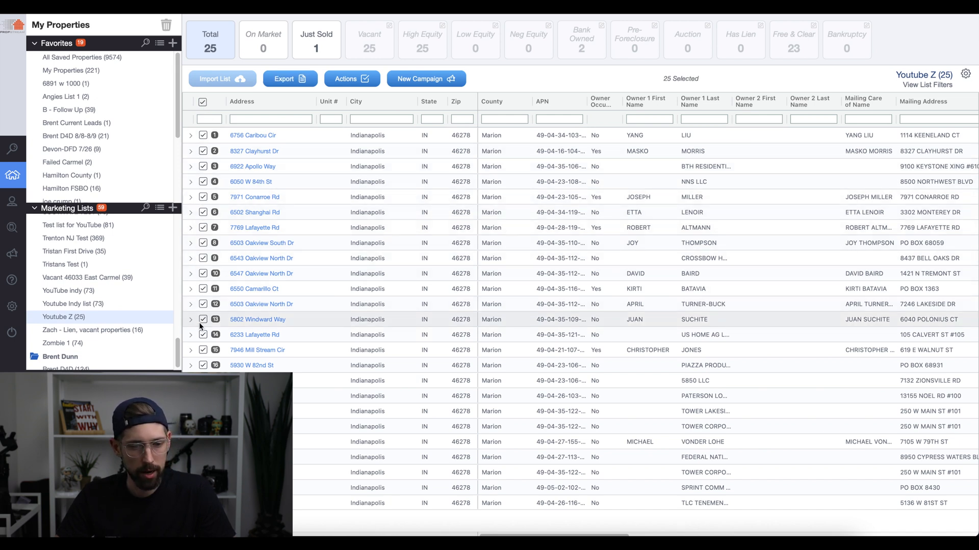
{"action": "left_click", "coordinate": [415, 80]}
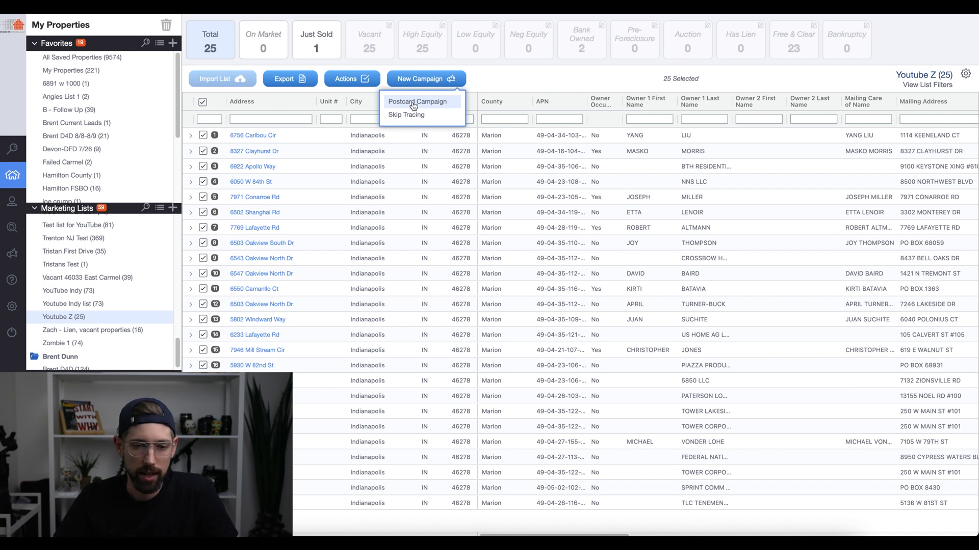
{"action": "left_click", "coordinate": [412, 103]}
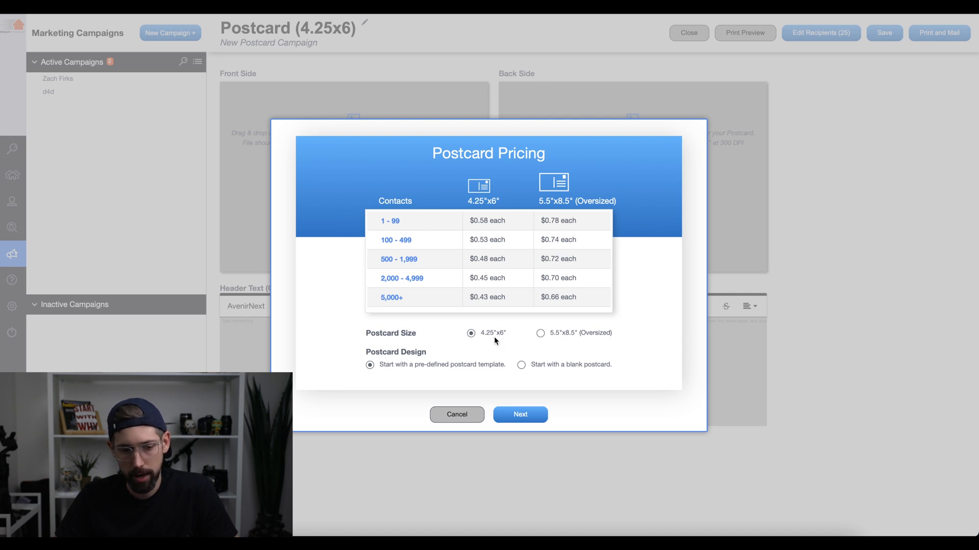
{"action": "left_click", "coordinate": [524, 417]}
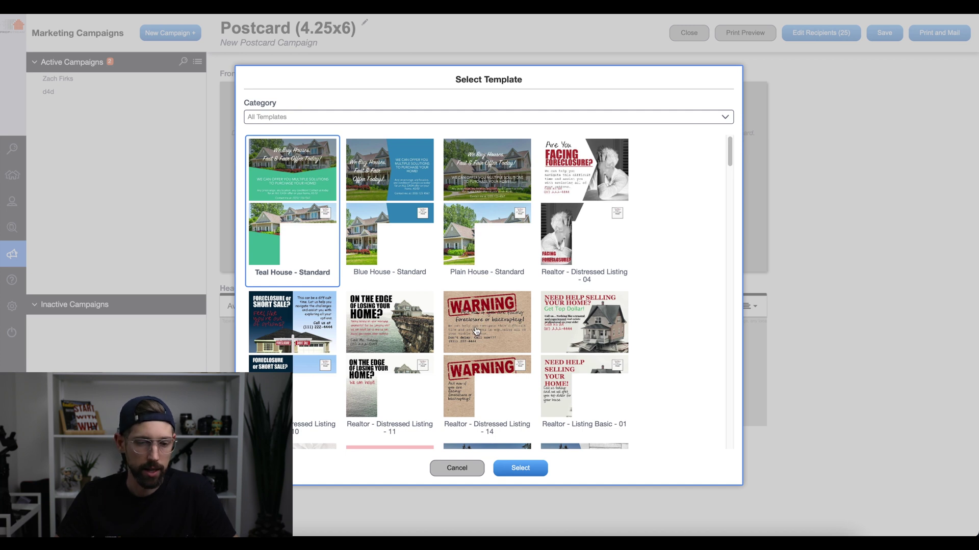
{"action": "scroll", "coordinate": [479, 336], "scroll_direction": "down", "scroll_amount": 4}
{"action": "scroll", "coordinate": [475, 332], "scroll_direction": "down", "scroll_amount": 3}
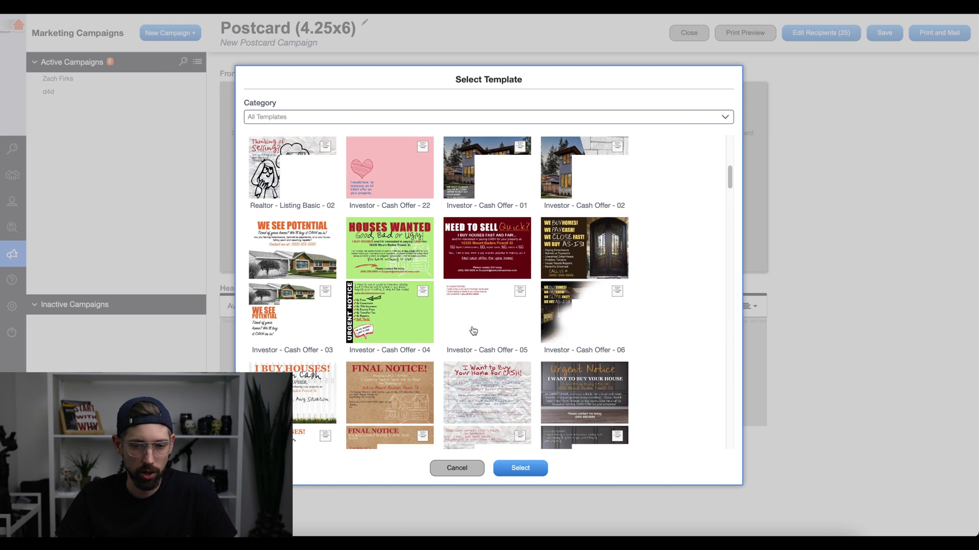
{"action": "scroll", "coordinate": [473, 331], "scroll_direction": "down", "scroll_amount": 2}
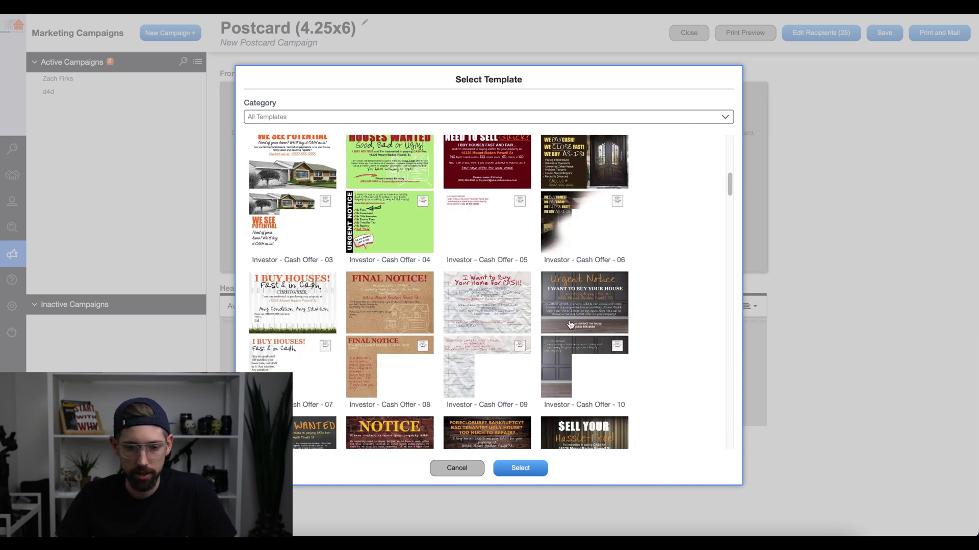
{"action": "scroll", "coordinate": [578, 349], "scroll_direction": "down", "scroll_amount": 4}
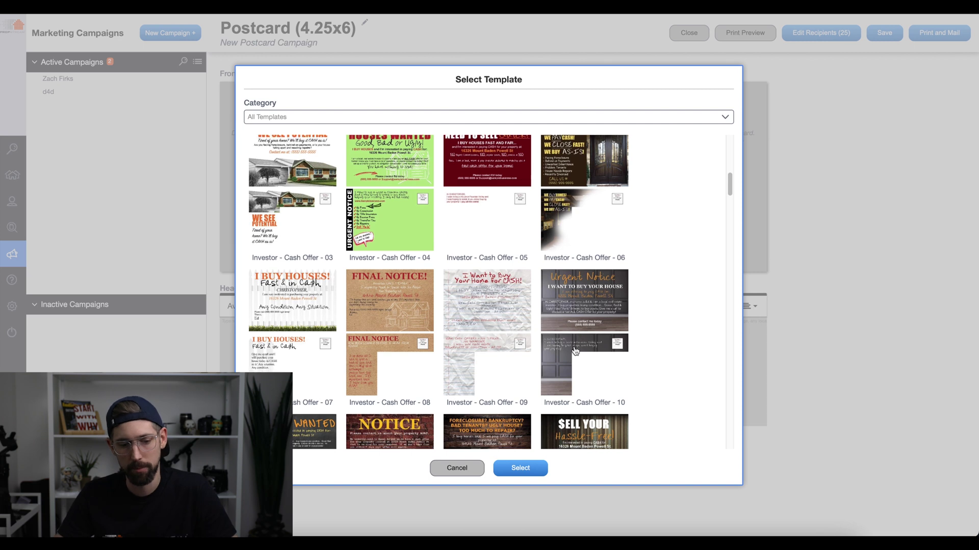
{"action": "scroll", "coordinate": [574, 352], "scroll_direction": "down", "scroll_amount": 4}
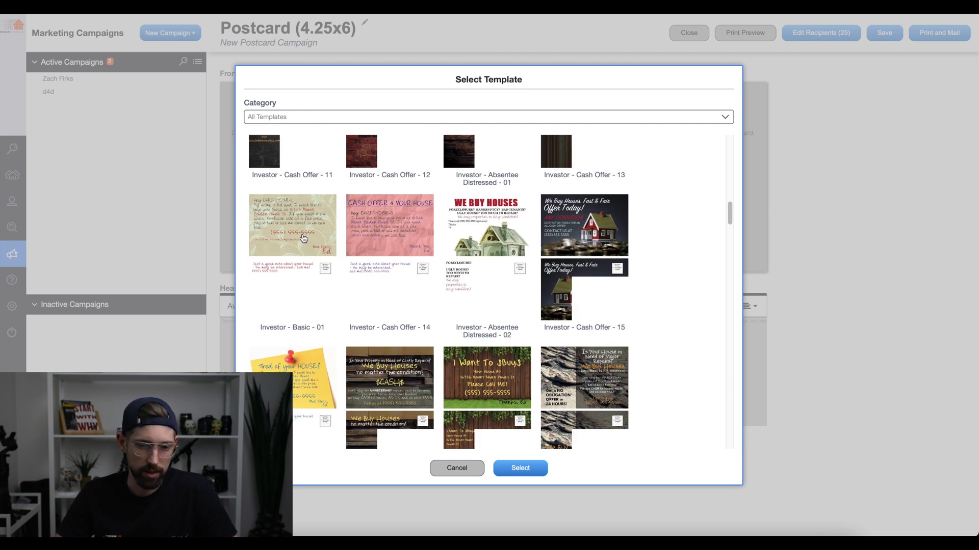
{"action": "left_click", "coordinate": [459, 469]}
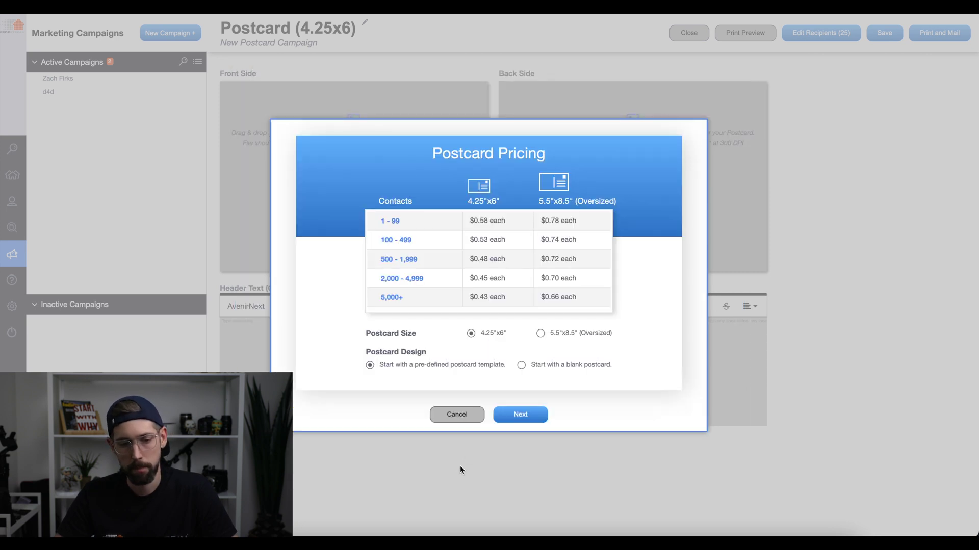
{"action": "left_click", "coordinate": [459, 420]}
Open the Youtube Z marketing list from My Properties
{"action": "mouse_move", "coordinate": [57, 181]}
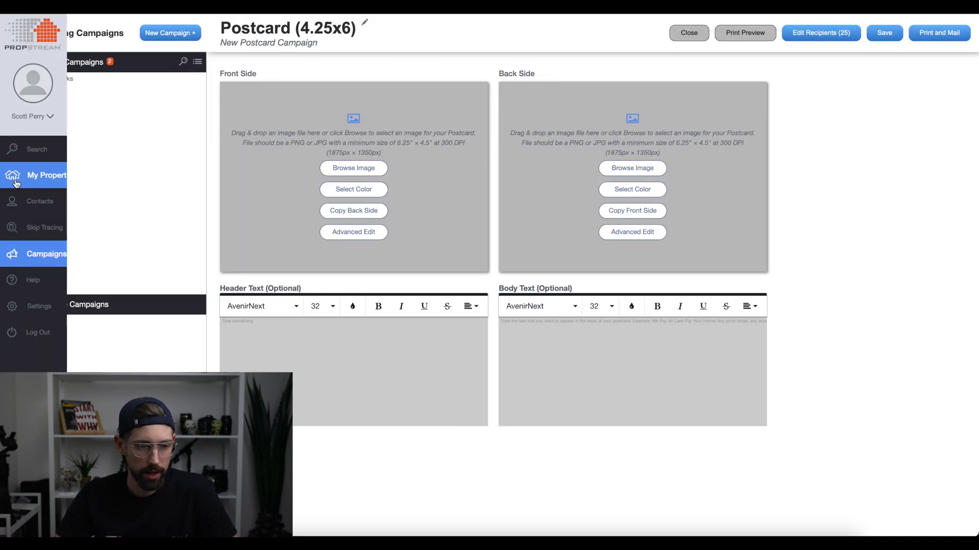
{"action": "left_click", "coordinate": [57, 186]}
{"action": "scroll", "coordinate": [109, 322], "scroll_direction": "down", "scroll_amount": 5}
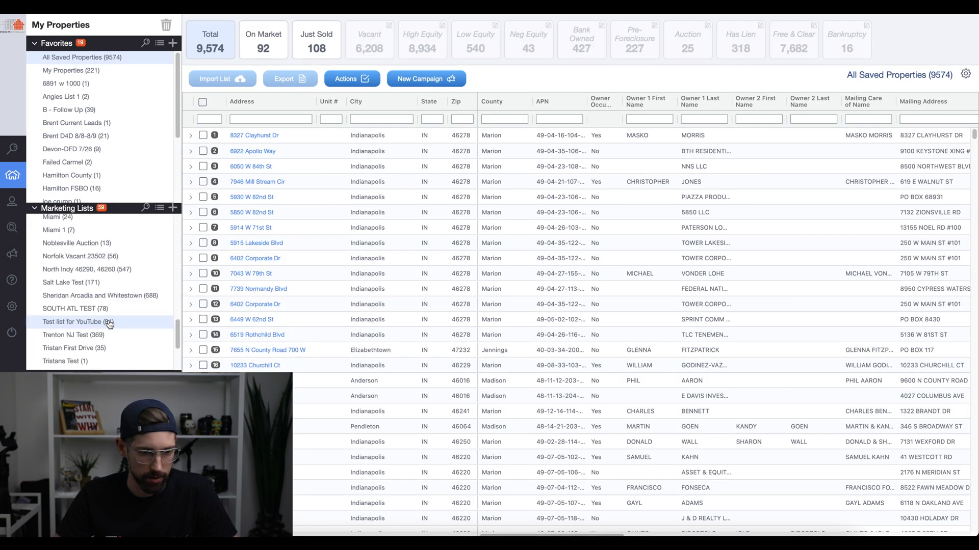
{"action": "scroll", "coordinate": [109, 323], "scroll_direction": "down", "scroll_amount": 4}
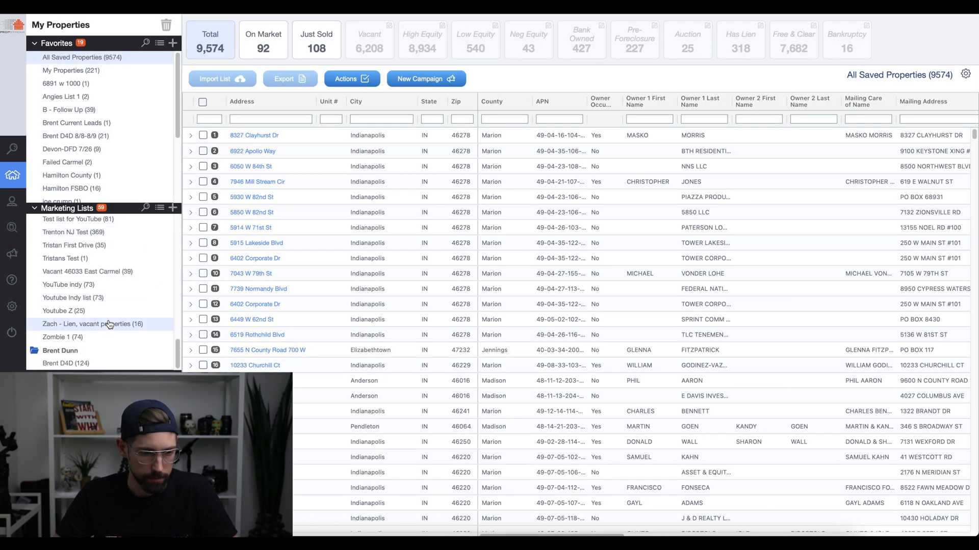
{"action": "left_click", "coordinate": [80, 312]}
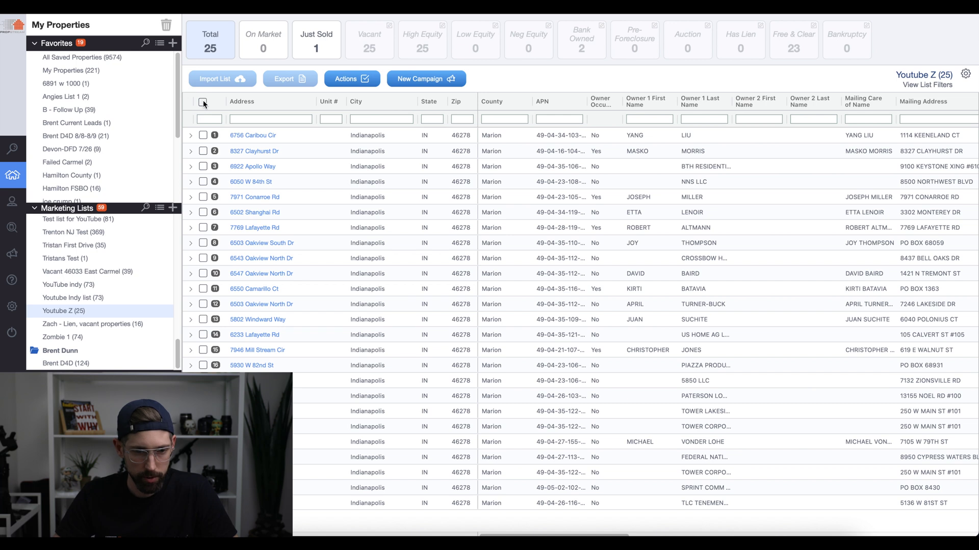
Select all 25 properties and start a Skip Tracing campaign order for them
{"action": "left_click", "coordinate": [203, 101]}
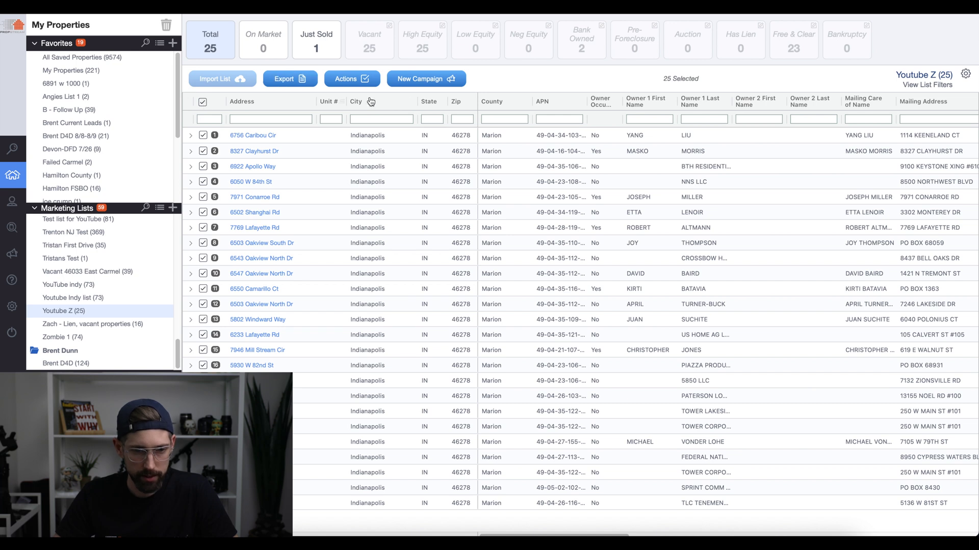
{"action": "left_click", "coordinate": [442, 80]}
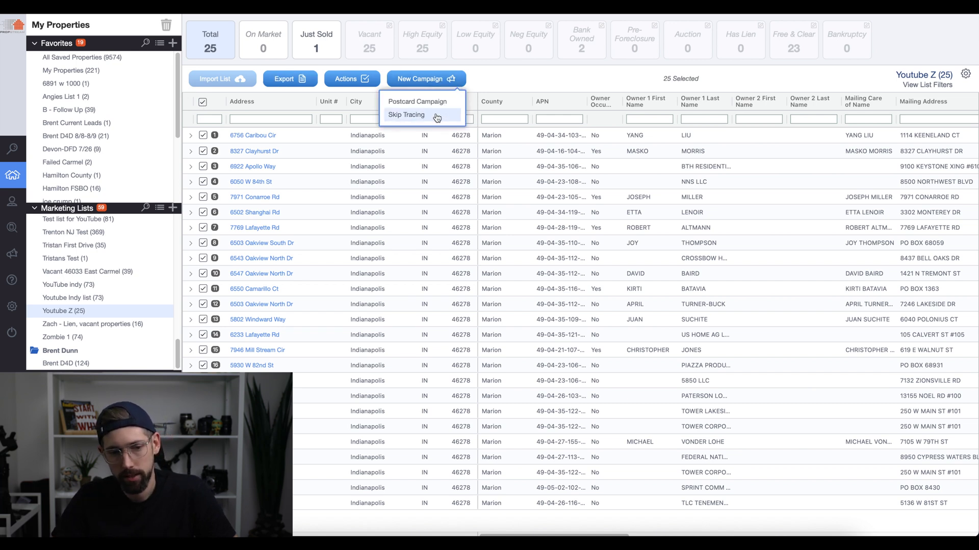
{"action": "left_click", "coordinate": [436, 117]}
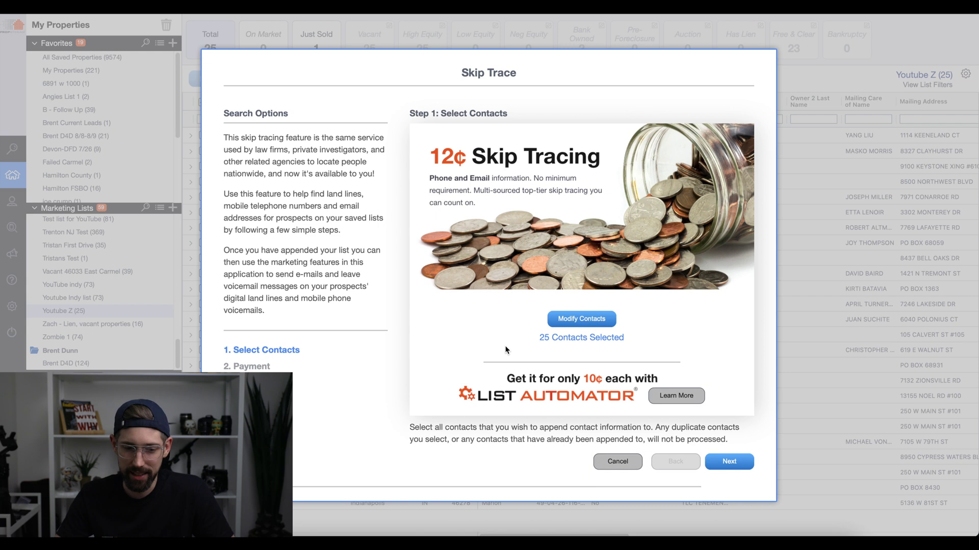
{"action": "left_click", "coordinate": [718, 464]}
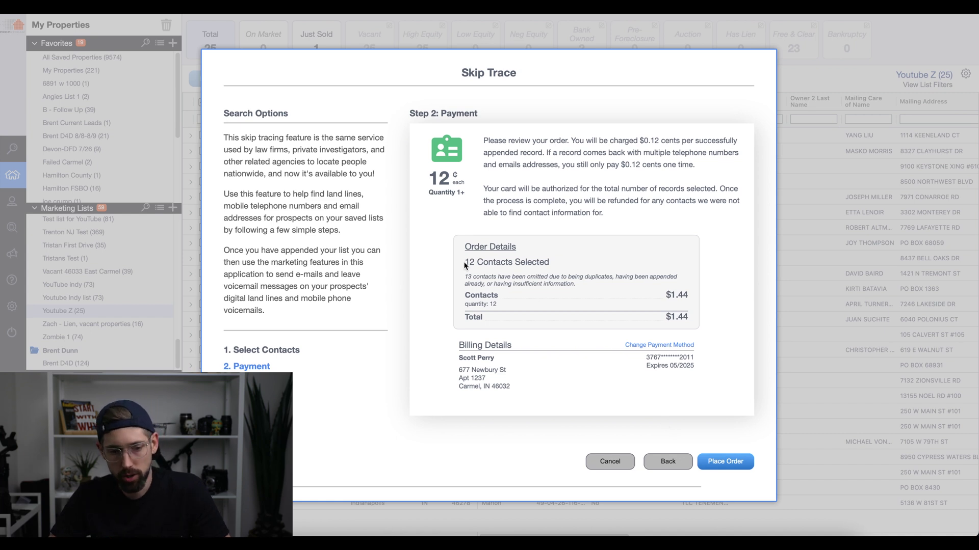
Check the 12 traced contacts and 13 omitted on the payment step, then cancel the order
{"action": "left_click_drag", "start_coordinate": [466, 262], "coordinate": [552, 261]}
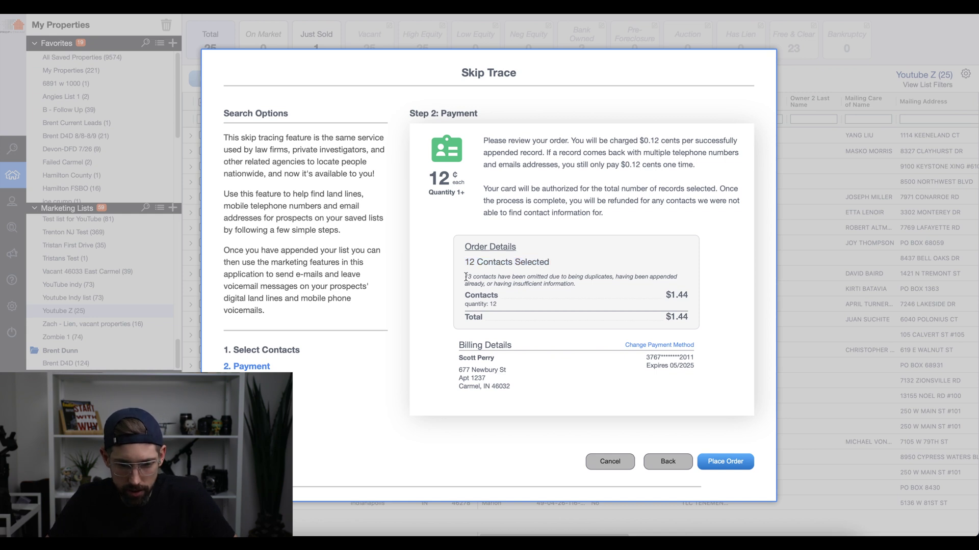
{"action": "left_click_drag", "start_coordinate": [466, 277], "coordinate": [581, 286]}
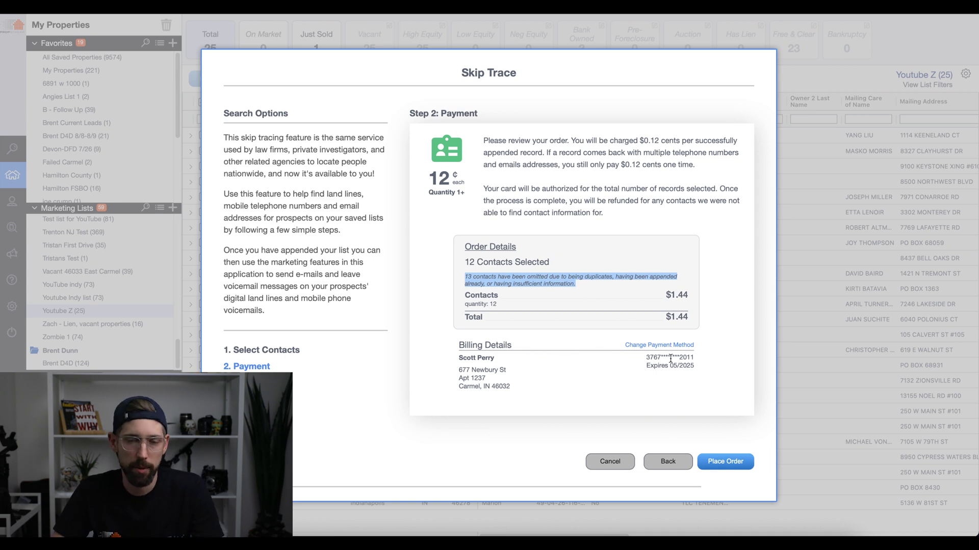
{"action": "left_click", "coordinate": [622, 464]}
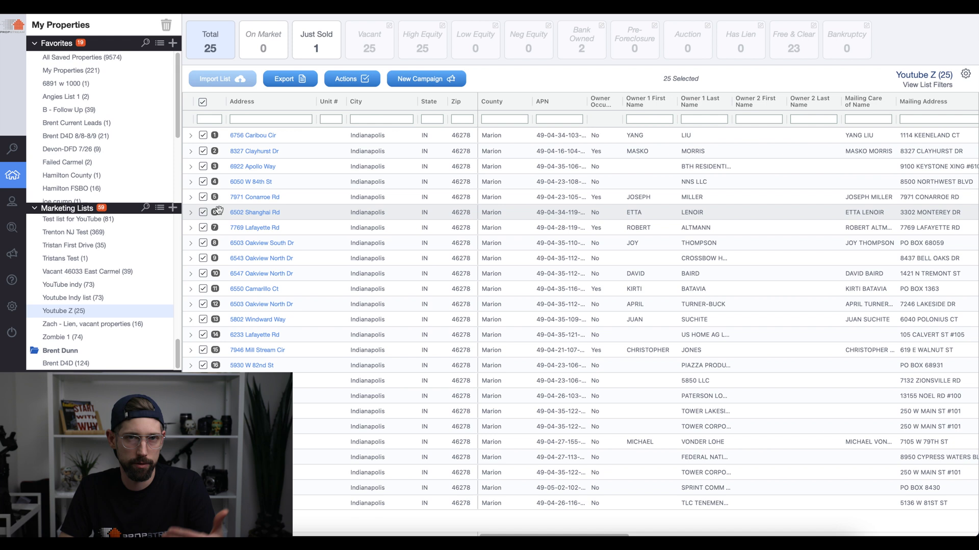
Open the skip-traced '1st List' in Contacts and select all 20 contacts
{"action": "mouse_move", "coordinate": [23, 206]}
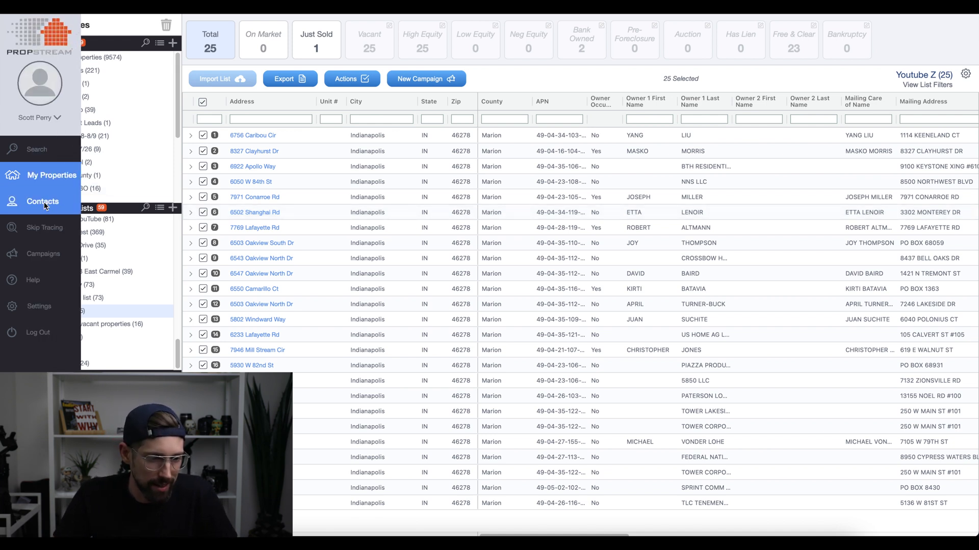
{"action": "left_click", "coordinate": [43, 202]}
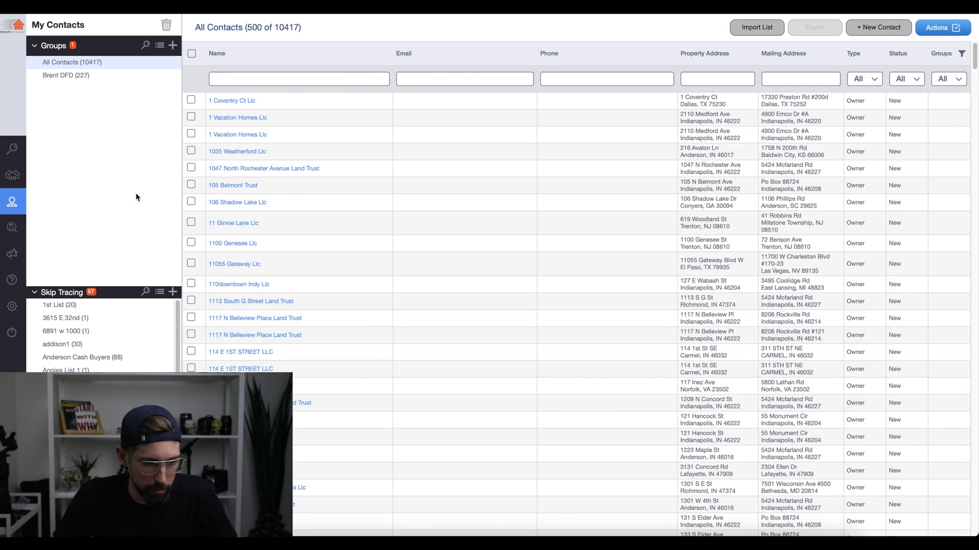
{"action": "left_click", "coordinate": [59, 305]}
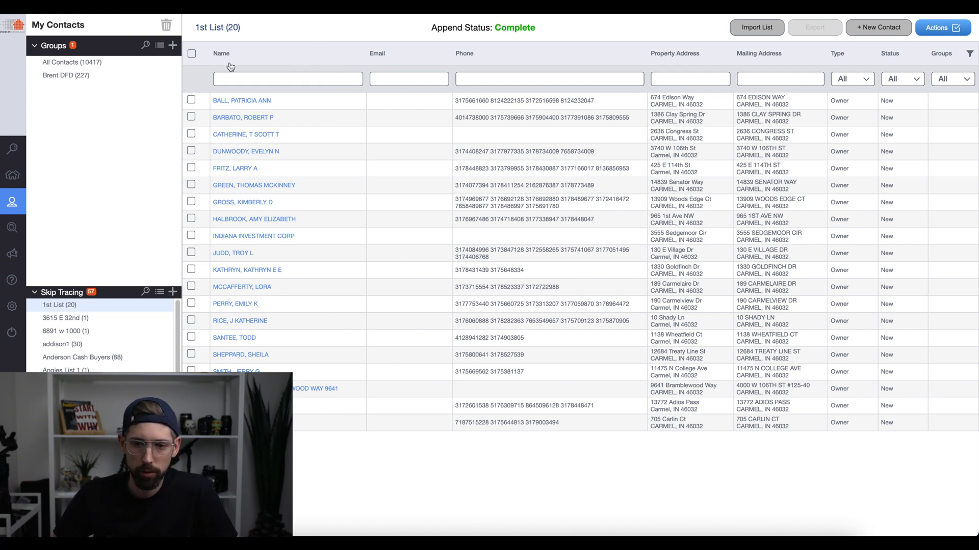
{"action": "left_click", "coordinate": [192, 52]}
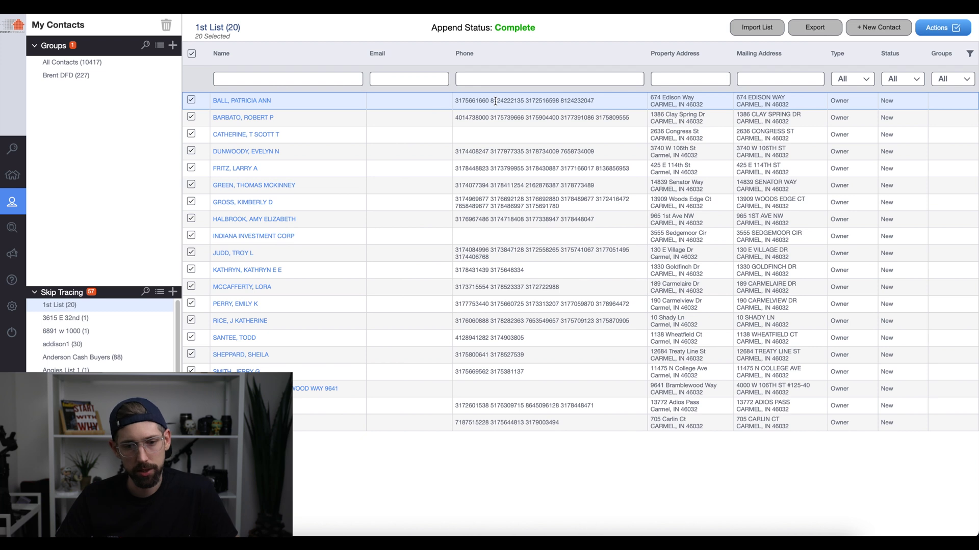
Open the first contact's record in 1st List to view its four landline numbers
{"action": "left_click", "coordinate": [262, 100]}
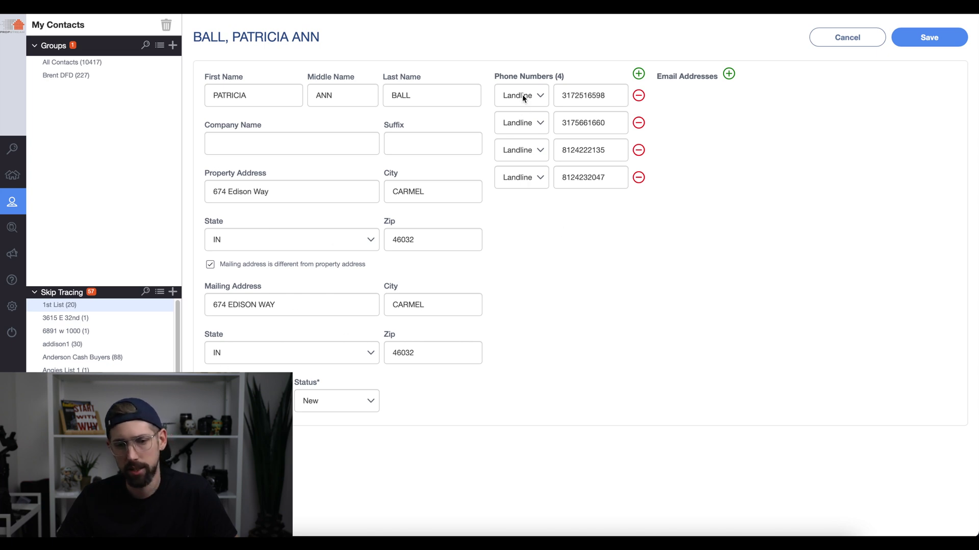
Close the first contact's record and open the second contact's details
{"action": "left_click", "coordinate": [846, 38]}
{"action": "left_click", "coordinate": [266, 119]}
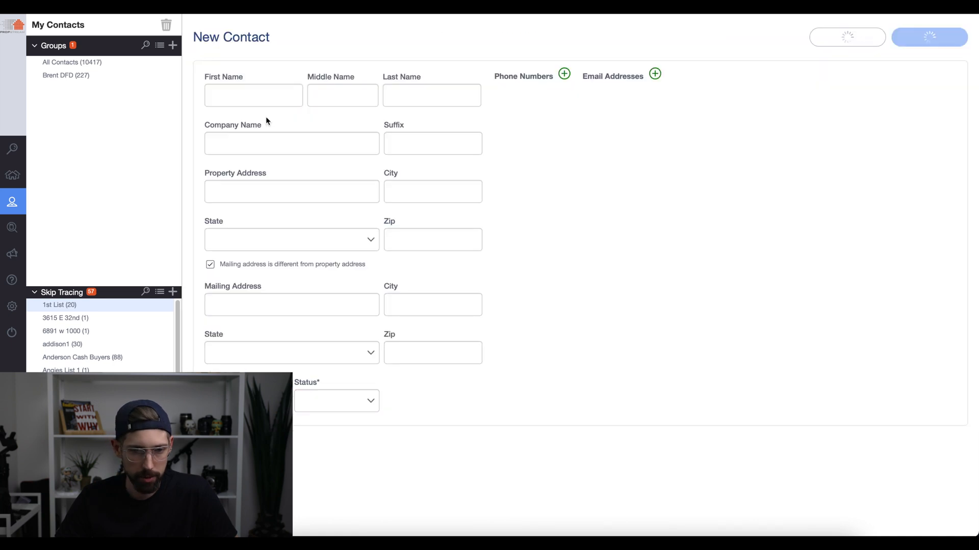